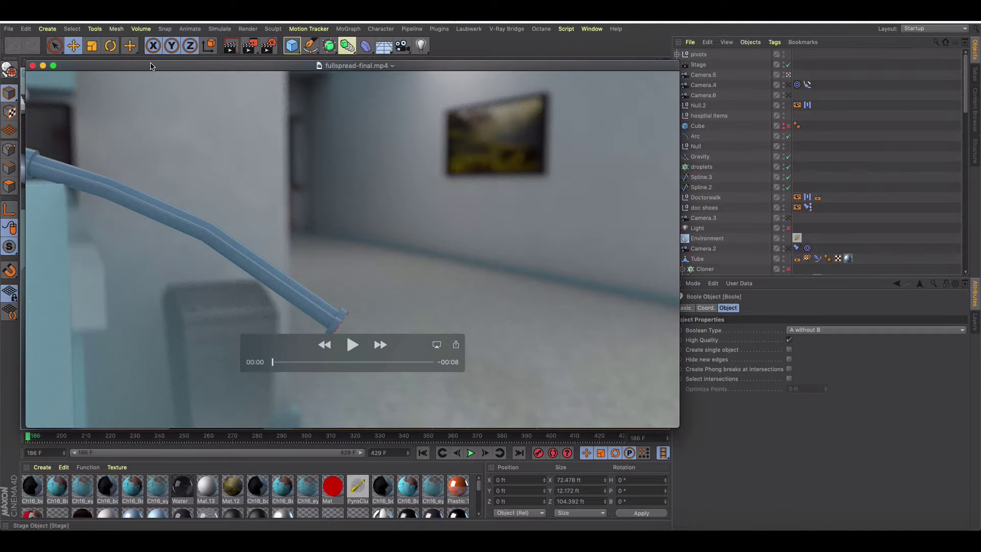
- Play fullspread-final.mp4 to about 00:01, pause on the approaching doctor, and move the playback controls clear of the falling droplet
left_click_drag(150, 62, 187, 61)
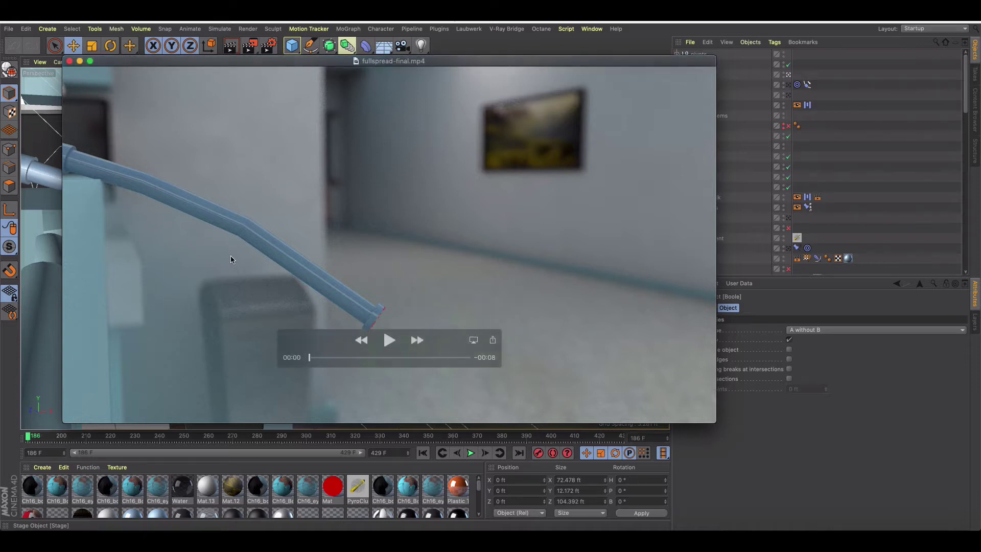
left_click_drag(438, 340, 387, 392)
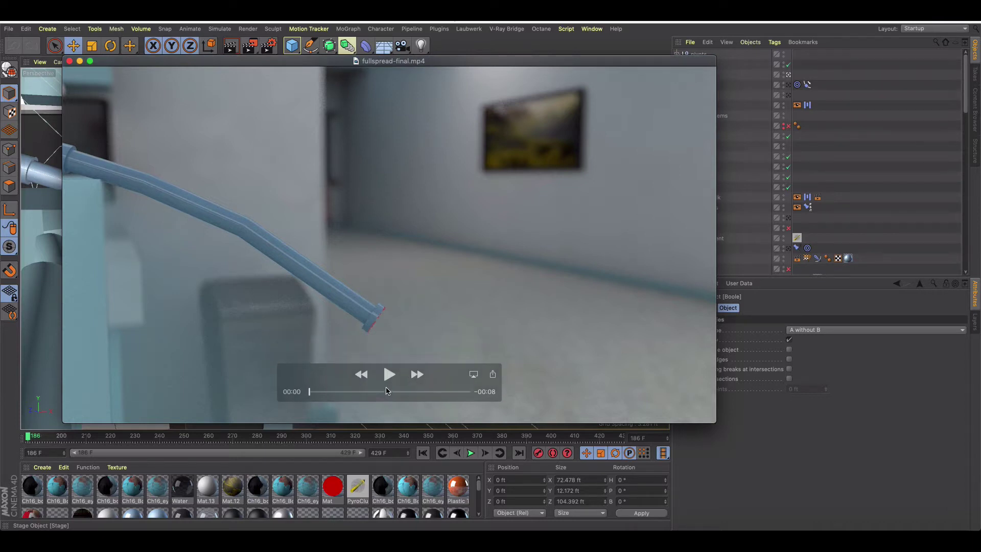
left_click(389, 375)
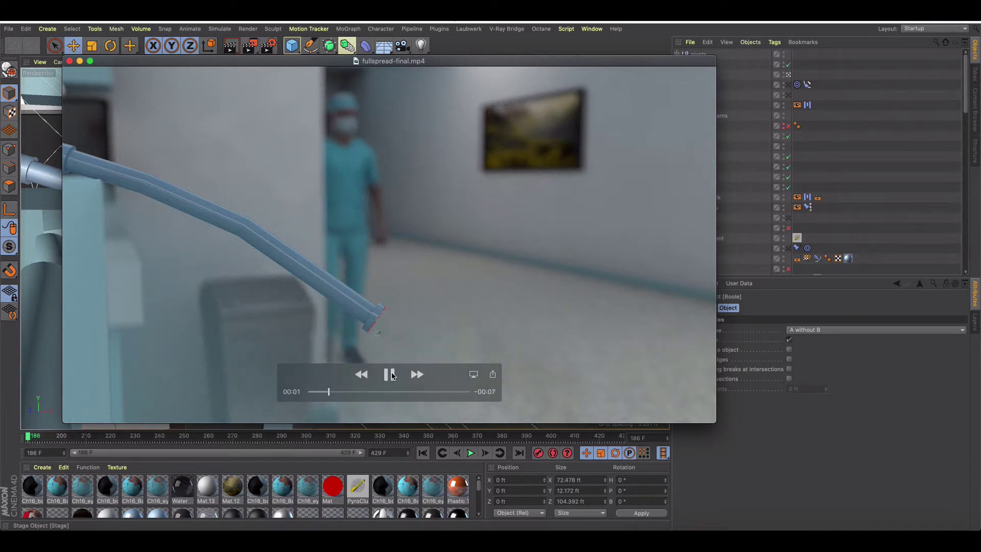
left_click(390, 375)
left_click_drag(448, 376, 654, 363)
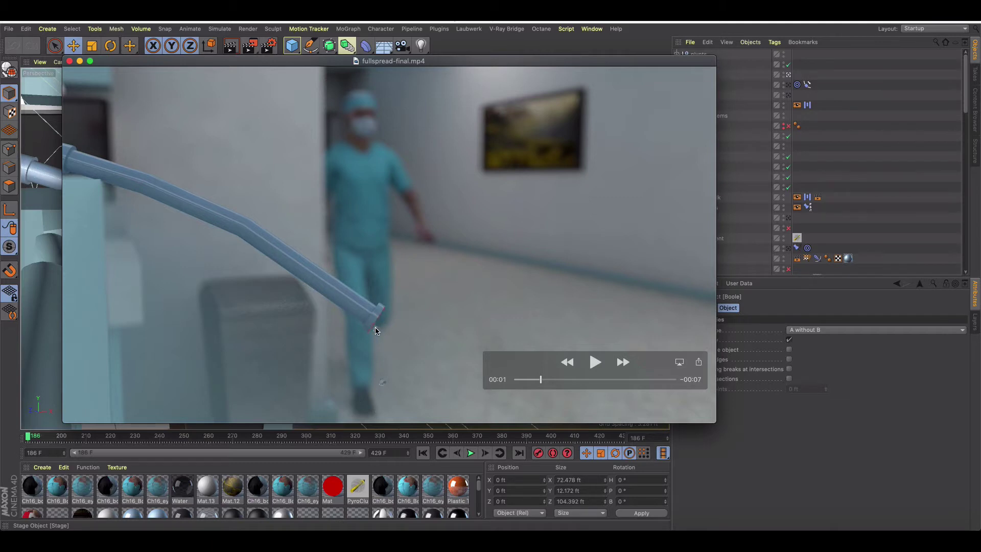
- Review the floor shots around 00:03 to 00:04, pausing on the droplet and on the shoe that steps in it
left_click(595, 362)
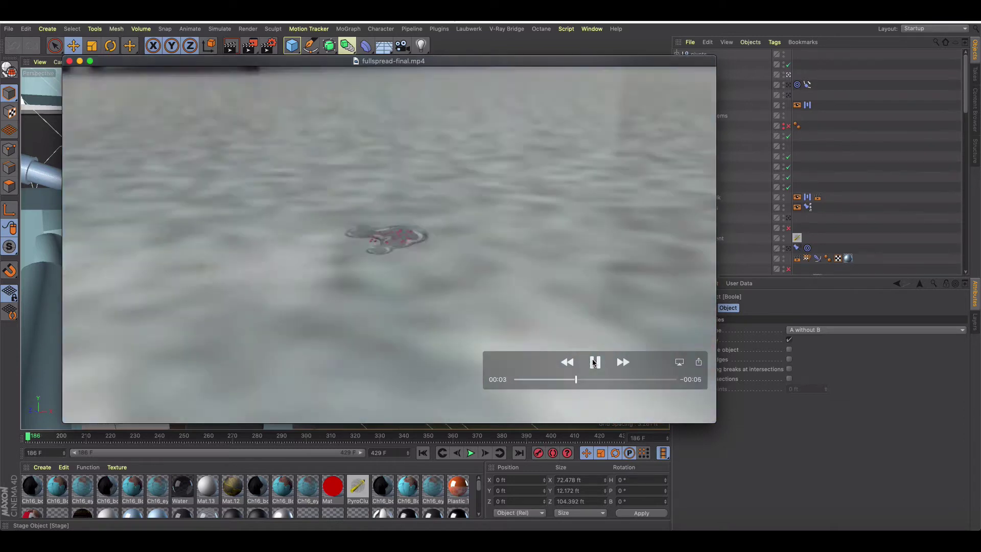
left_click(595, 362)
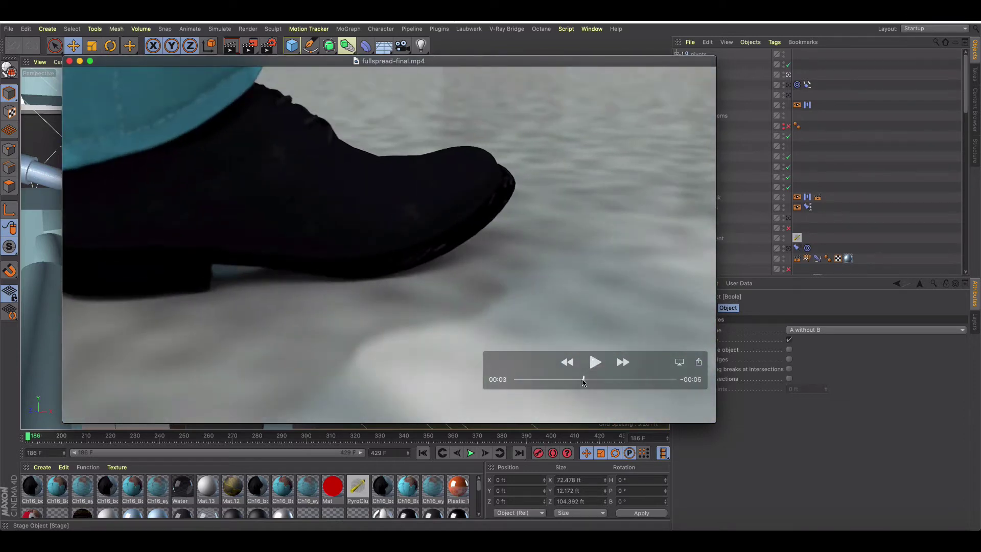
left_click_drag(583, 382, 579, 383)
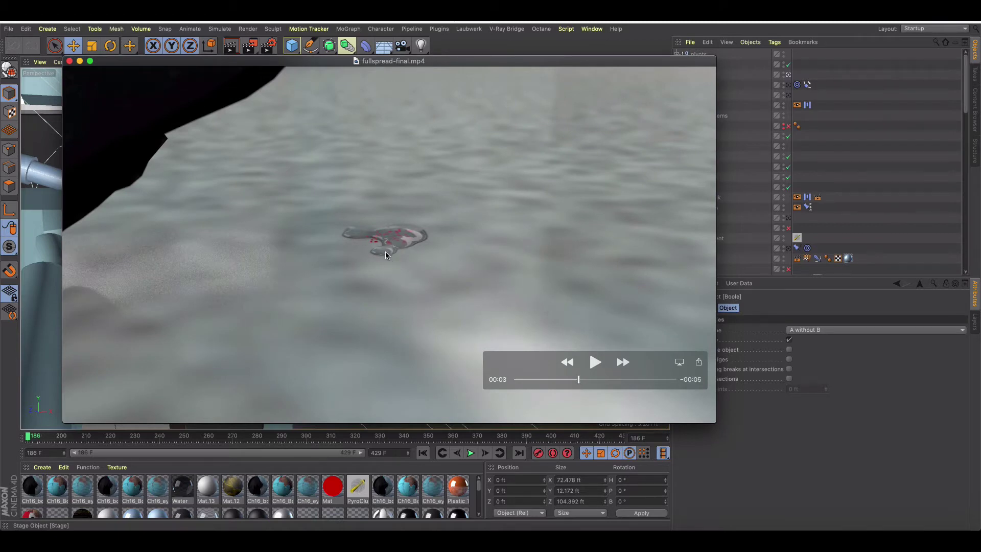
left_click(594, 362)
left_click(594, 362)
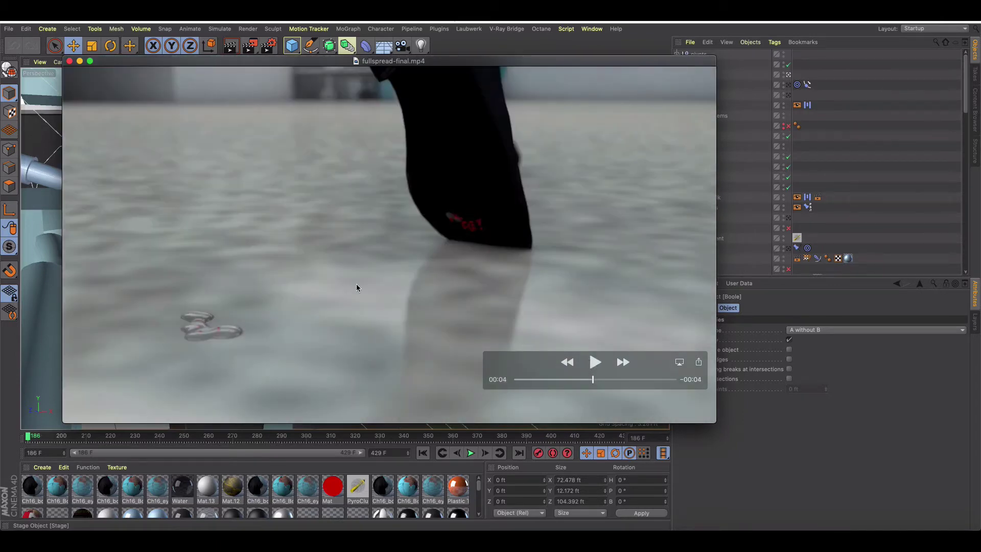
- Review the hand shot with the droplet around 00:07, and close the video
left_click(595, 362)
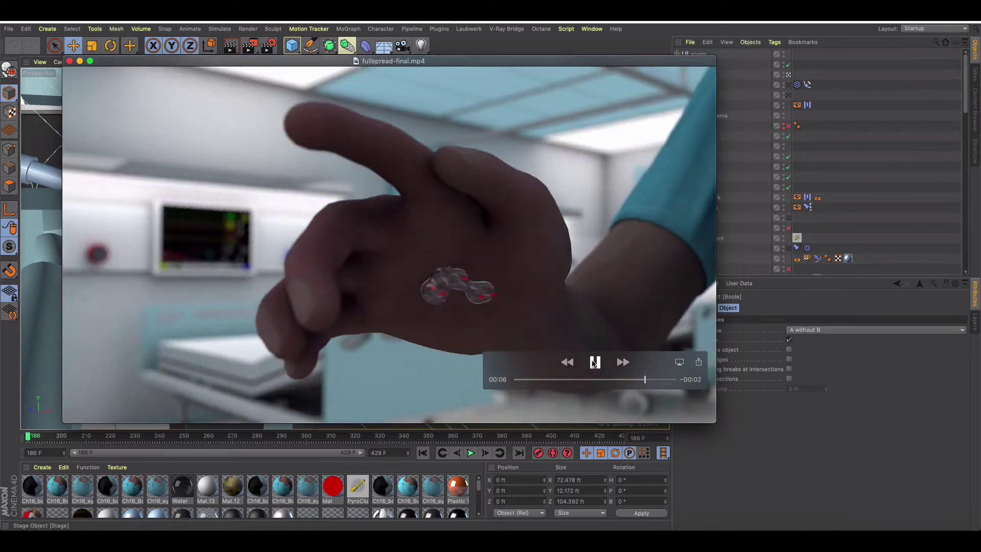
left_click(594, 363)
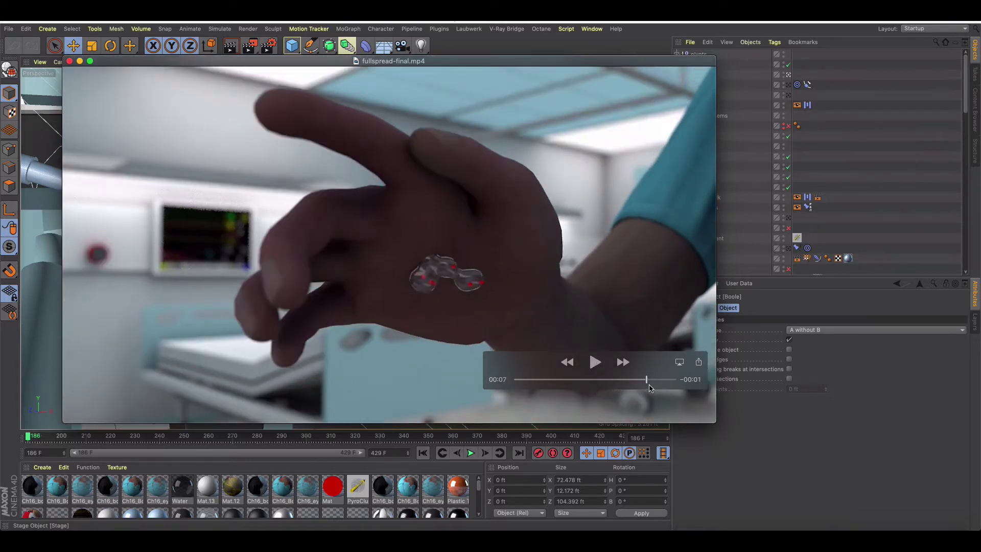
mouse_move(647, 383)
left_mouse_down()
mouse_move(573, 382)
mouse_move(655, 380)
mouse_move(573, 381)
mouse_move(670, 380)
mouse_move(656, 379)
left_mouse_up()
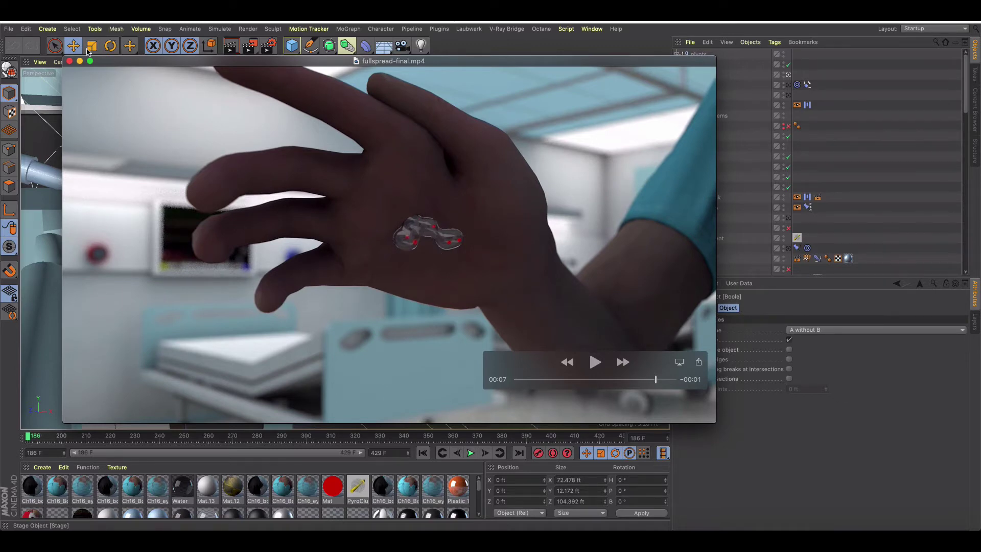
left_click(70, 62)
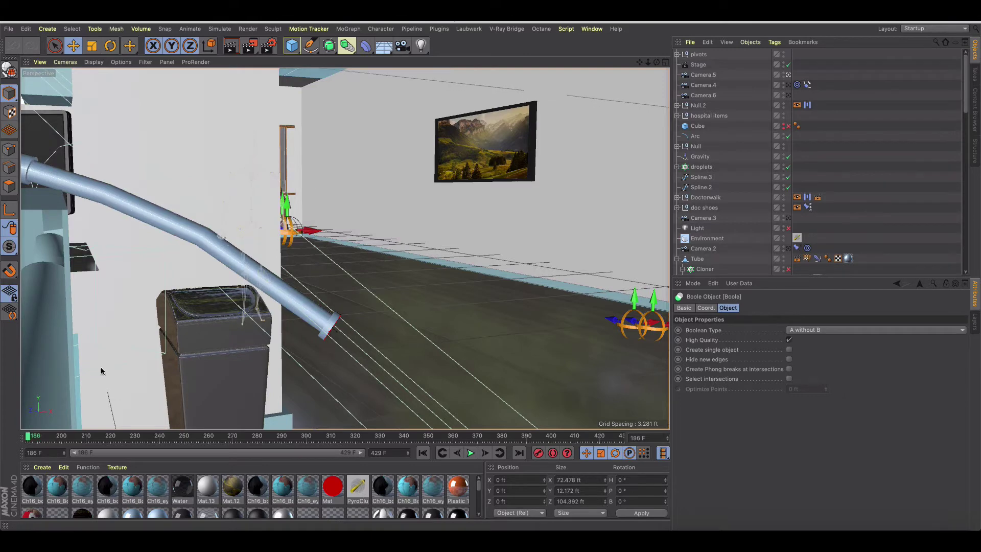
- Disable the Stage object and show the whole hospital room in the perspective view
left_click(789, 64)
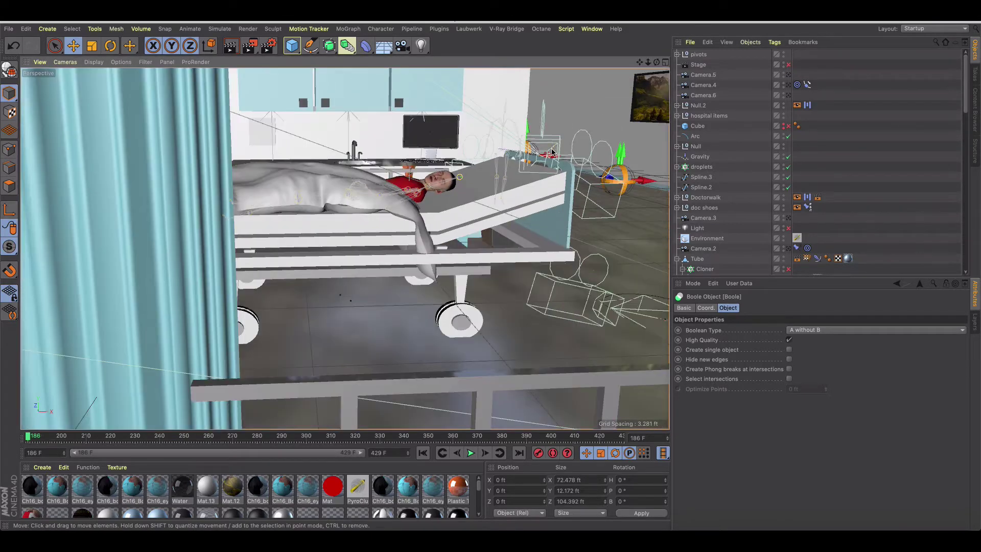
scroll(285, 217, "down", 10)
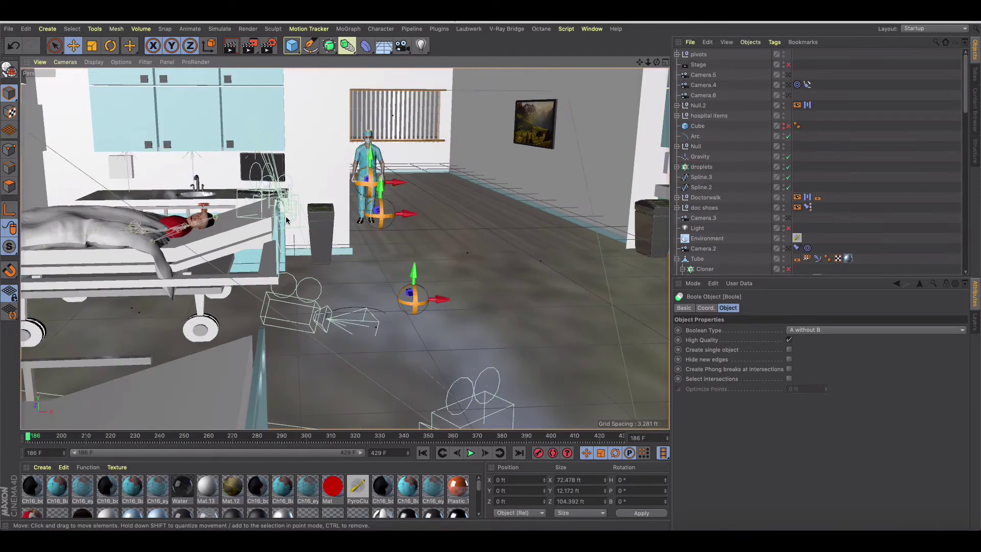
scroll(287, 216, "down", 6)
scroll(306, 221, "down", 6)
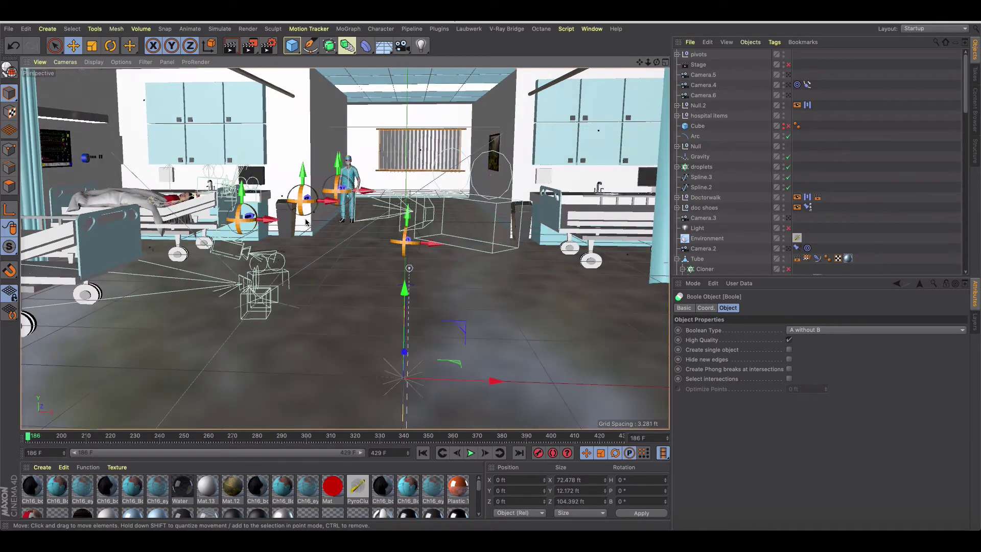
scroll(306, 222, "up", 2)
middle_click_drag(109, 252, 266, 259, "alt")
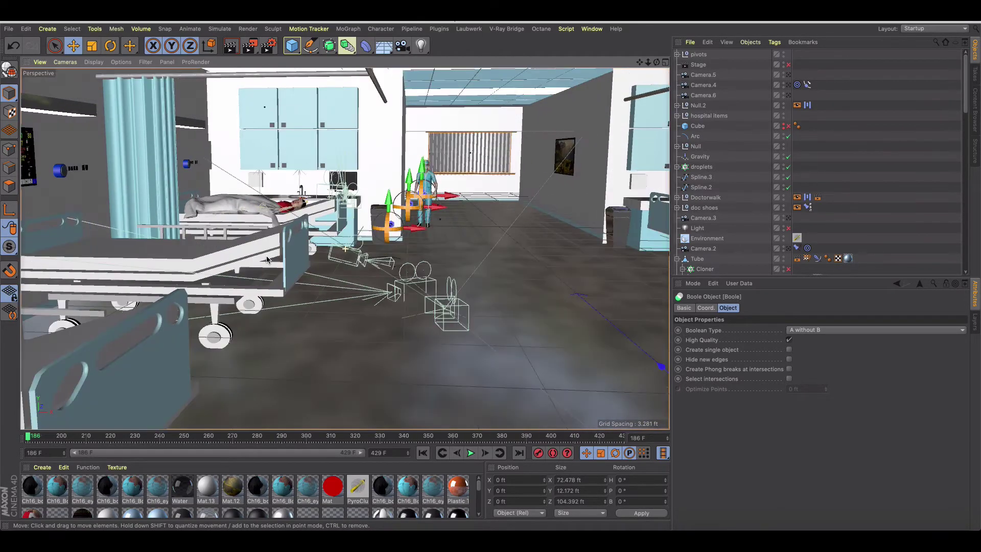
- Examine the patient's bed, the cabinets, the cameras and the doctor standing in the hallway
scroll(267, 259, "up", 6)
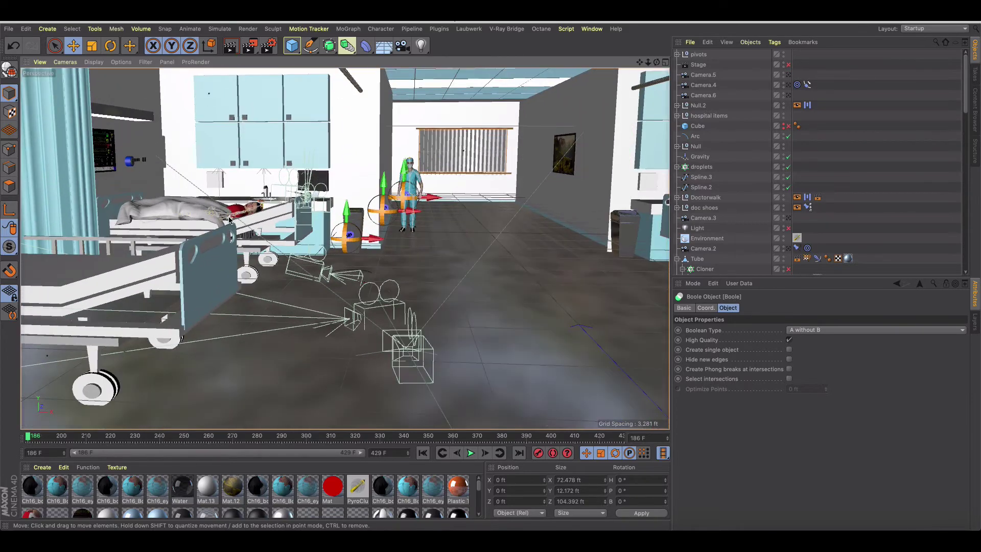
scroll(230, 220, "up", 3)
scroll(264, 248, "up", 1)
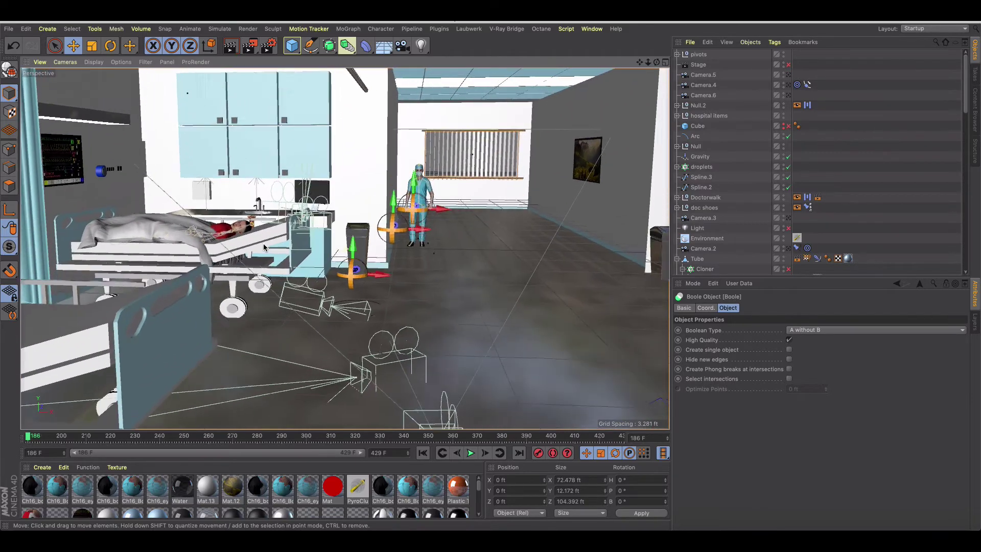
scroll(264, 248, "up", 2)
scroll(246, 150, "up", 2)
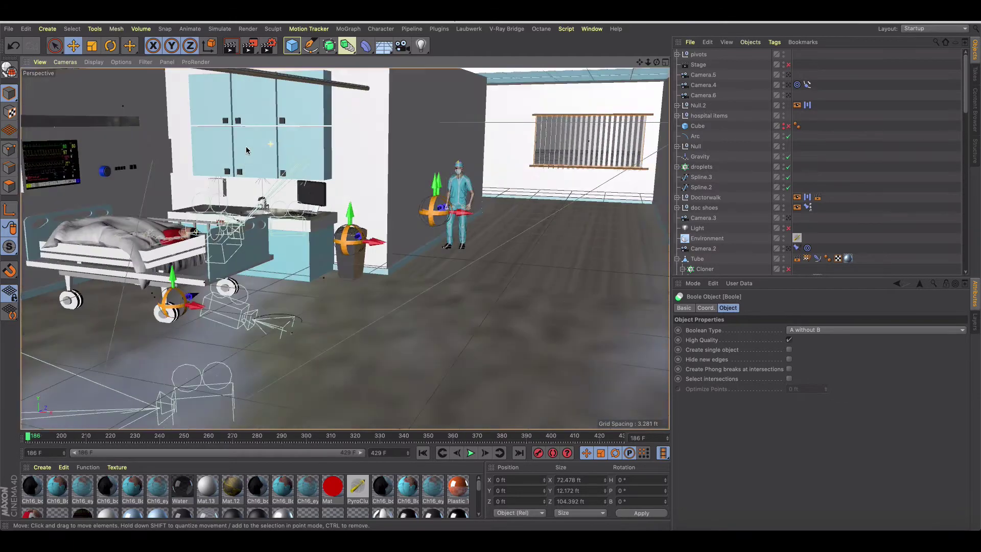
middle_click_drag(246, 150, 301, 206, "alt")
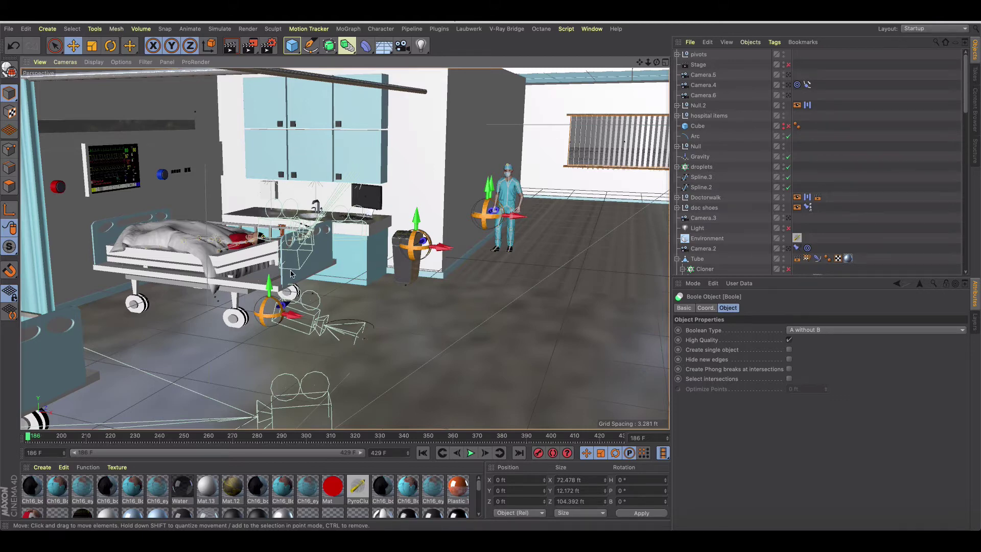
scroll(278, 276, "up", 6)
scroll(277, 276, "up", 2)
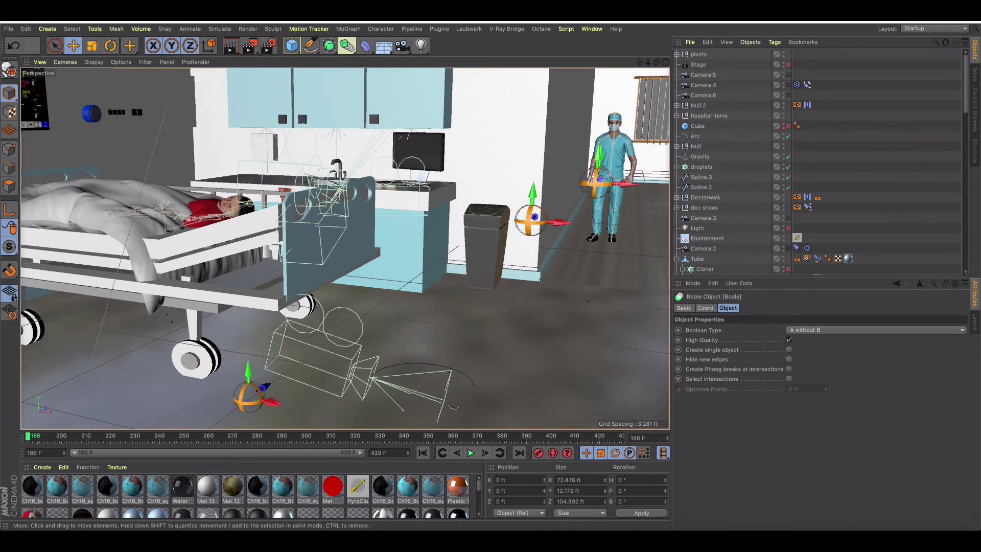
- Switch to Mixamo in the browser, search for "walk", preview Dwarf Walk on the surgeon character, and return to Cinema 4D
key("super+Tab")
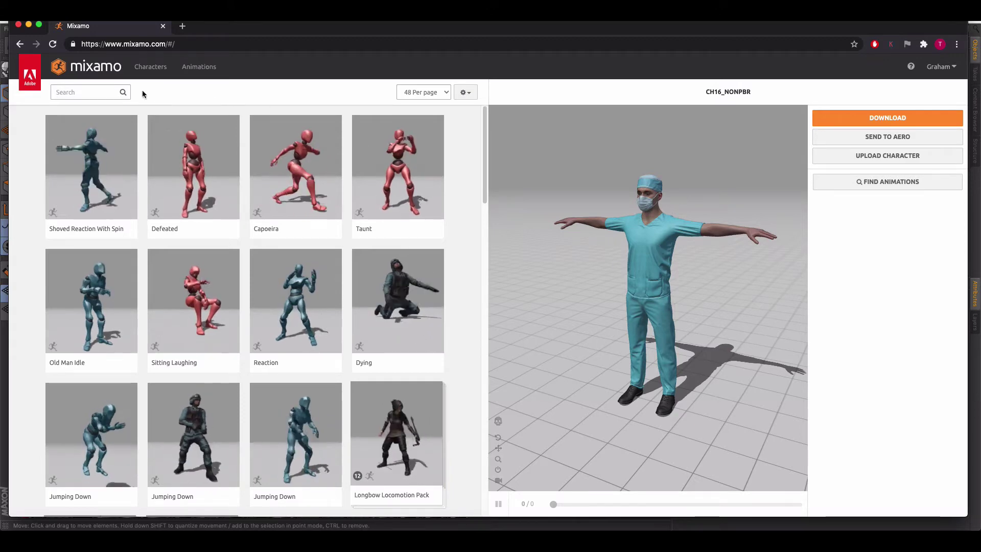
left_click(87, 92)
type("walk")
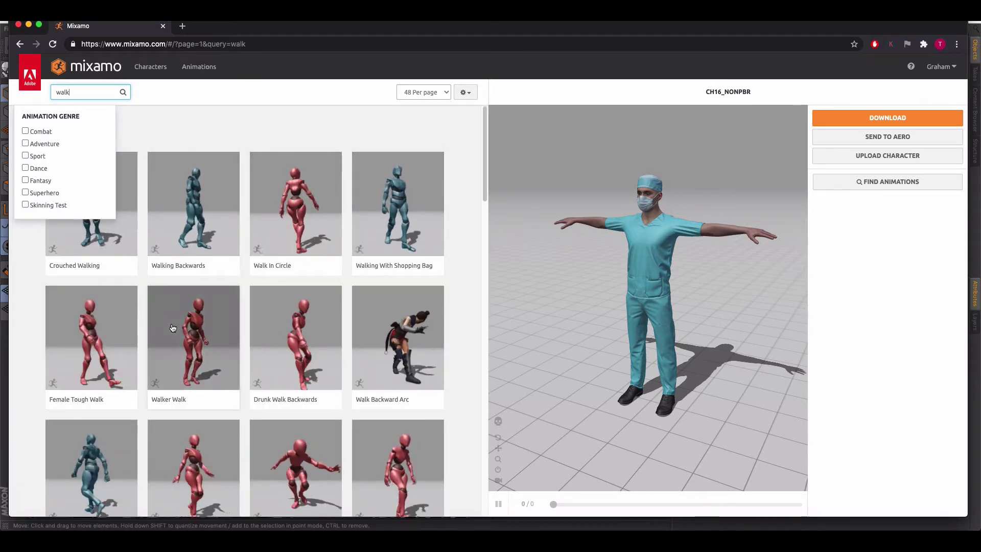
scroll(200, 348, "down", 5)
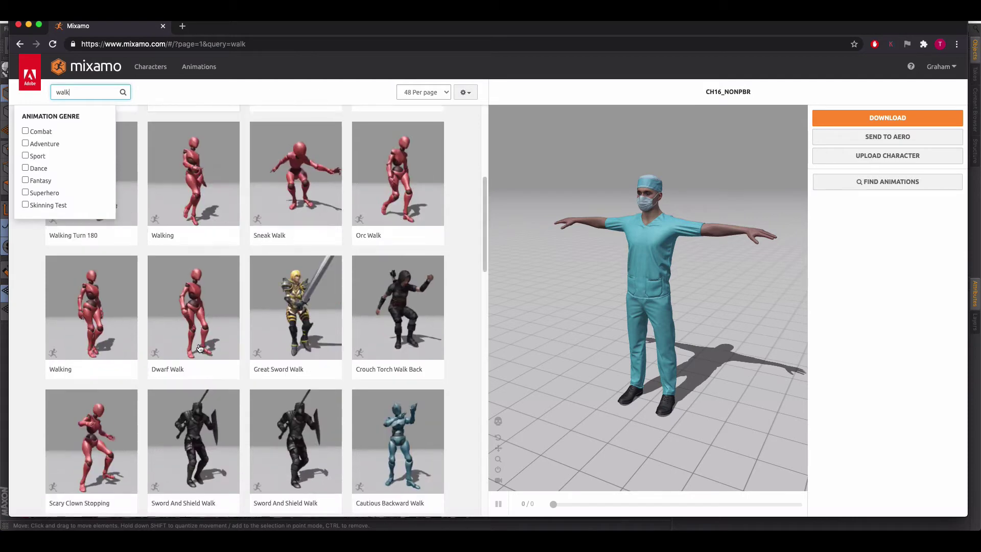
left_click(200, 348)
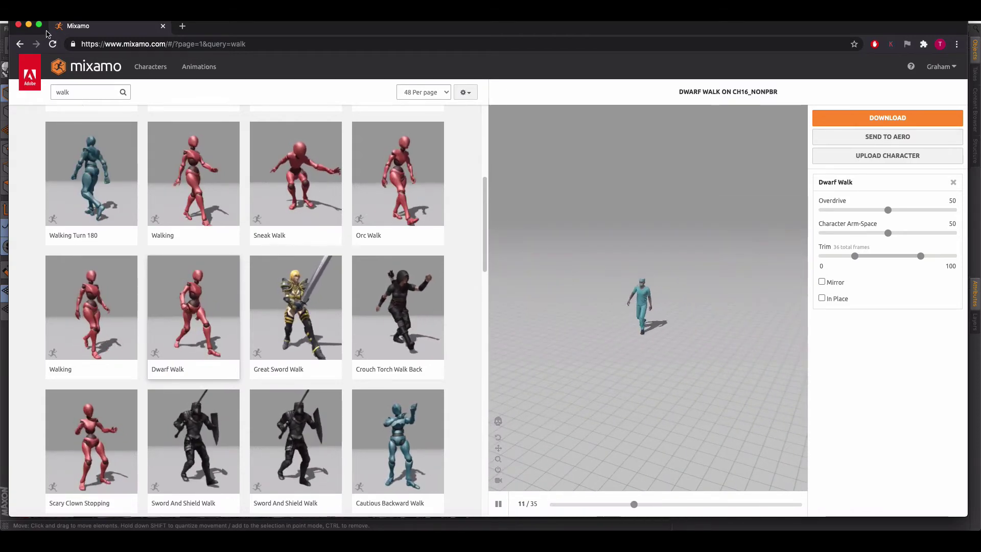
left_click(29, 24)
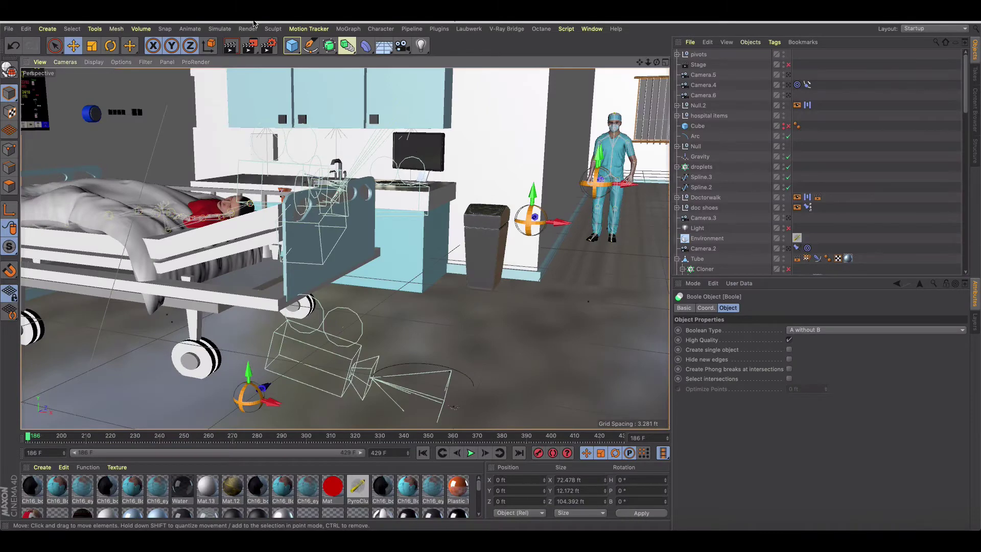
- Go to frame 210 and open the Doctorwalk motion system in an enlarged Timeline window
left_click_drag(35, 438, 86, 438)
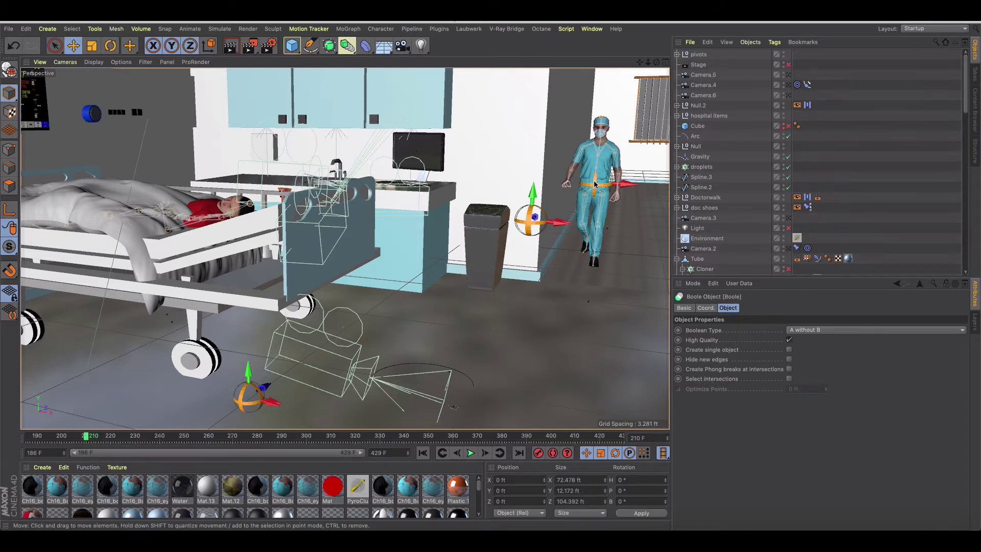
left_click(797, 198)
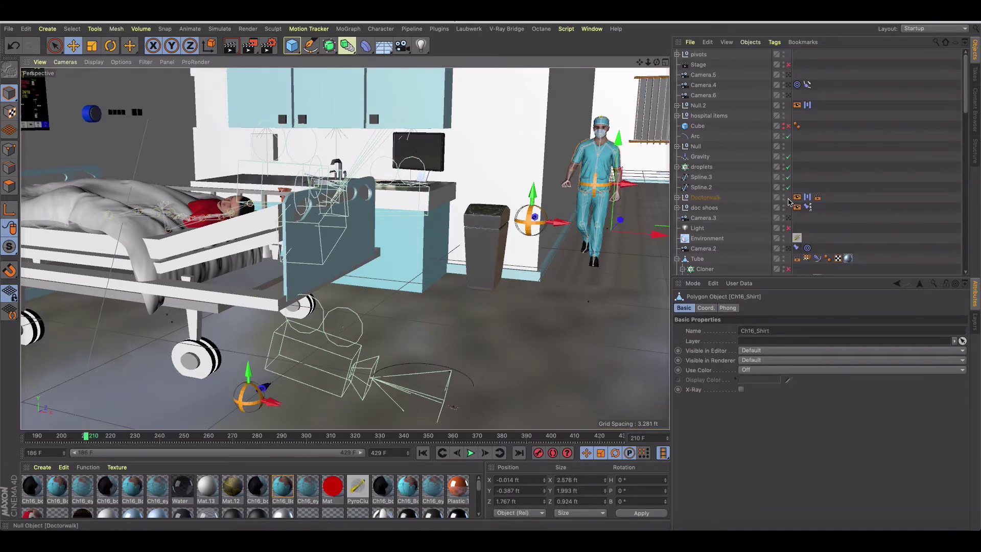
left_click(807, 197)
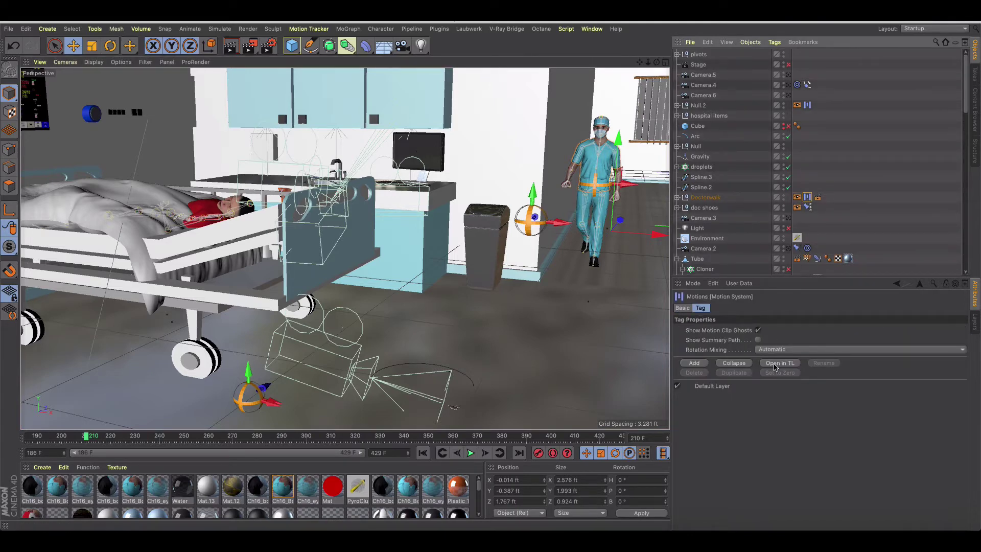
left_click(774, 364)
left_click_drag(573, 242, 180, 79)
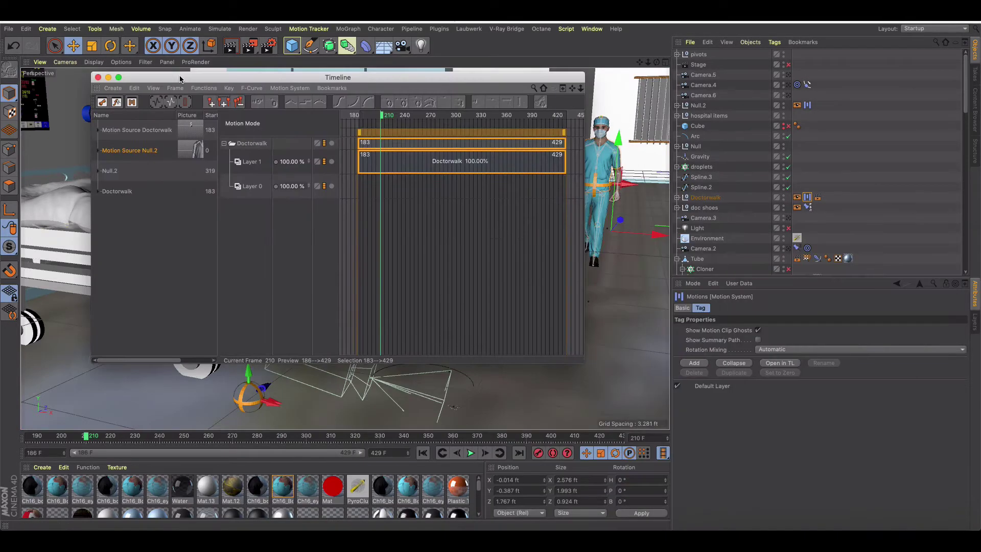
left_click_drag(581, 360, 810, 469)
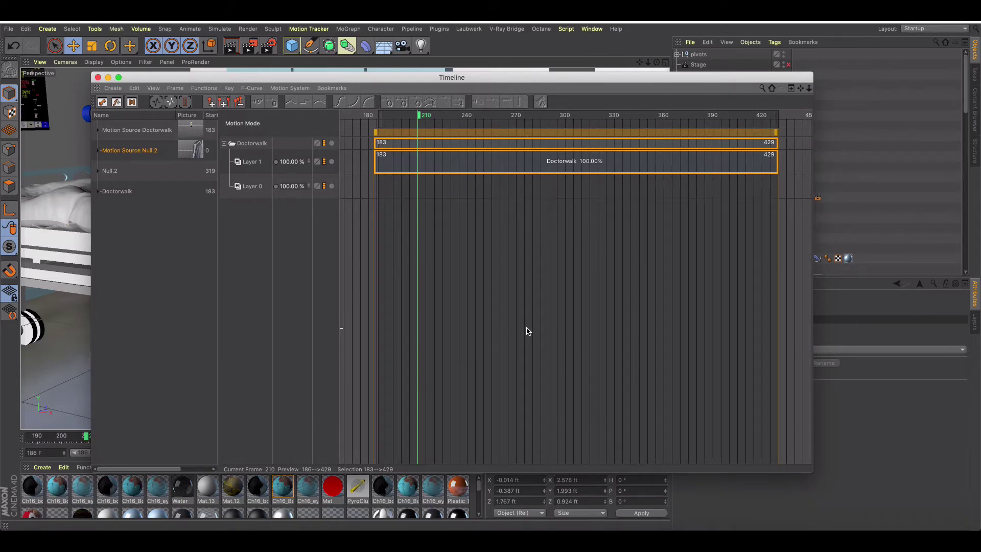
- Select the Doctorwalk motion clip, move the current time to frame 305, and close the Timeline
scroll(554, 322, "down", 5)
left_click(530, 150)
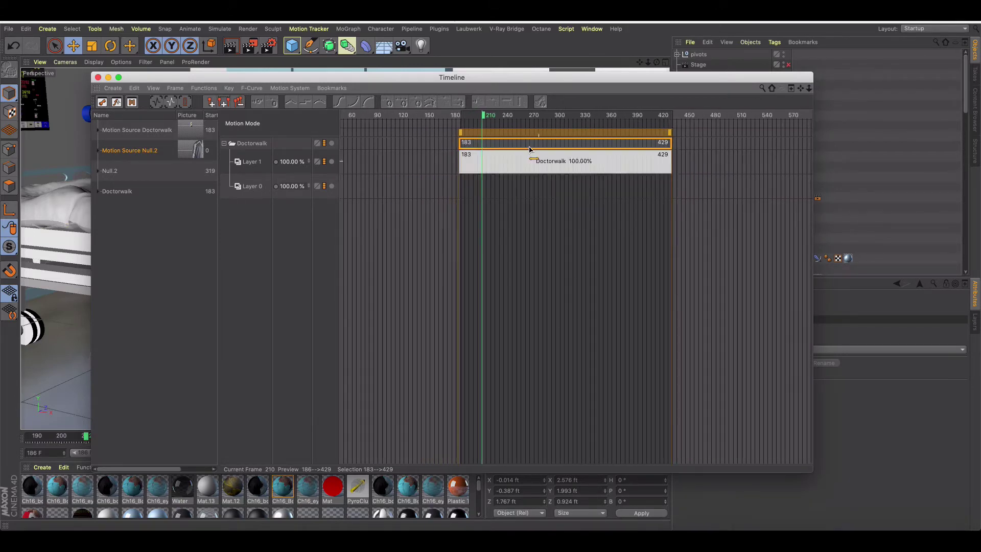
left_click_drag(484, 117, 564, 118)
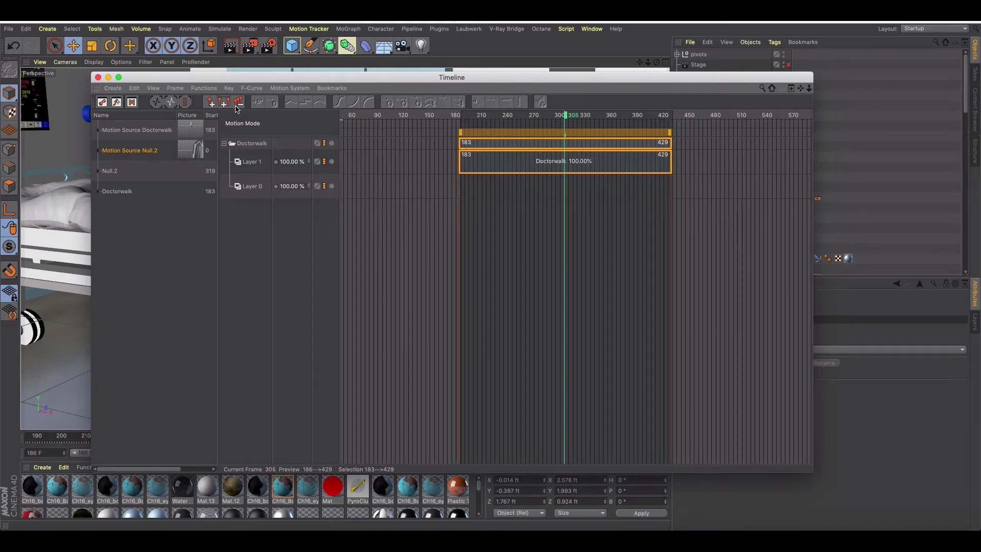
left_click(98, 77)
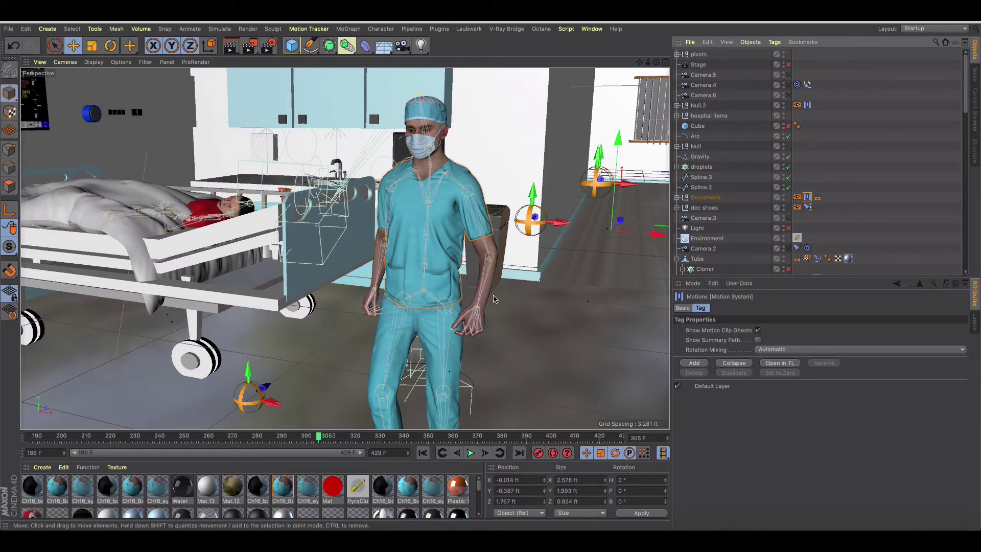
- Select the motion system tag on Doctorwalk and preview the walk by scrubbing to frame 327 and back to frame 235
left_click(704, 198)
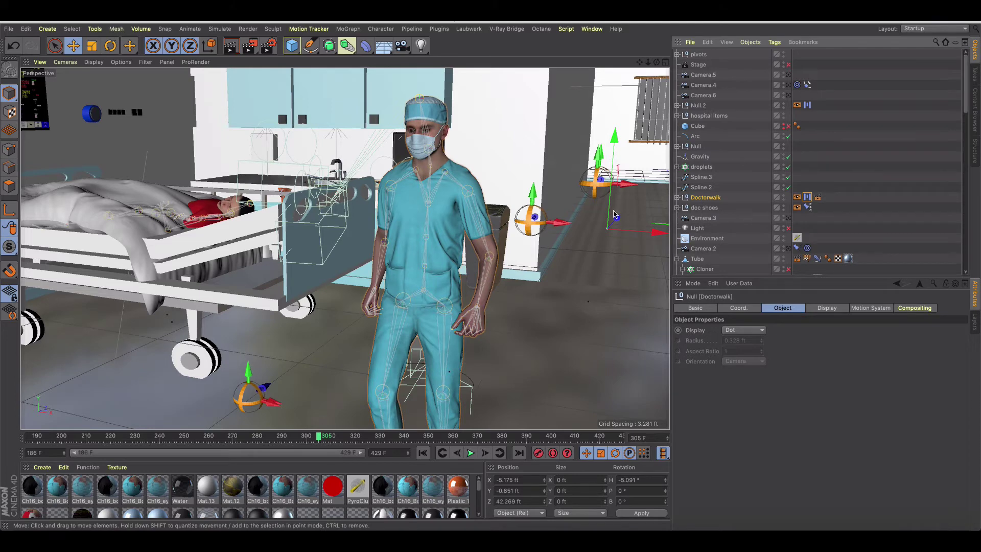
left_click(807, 198)
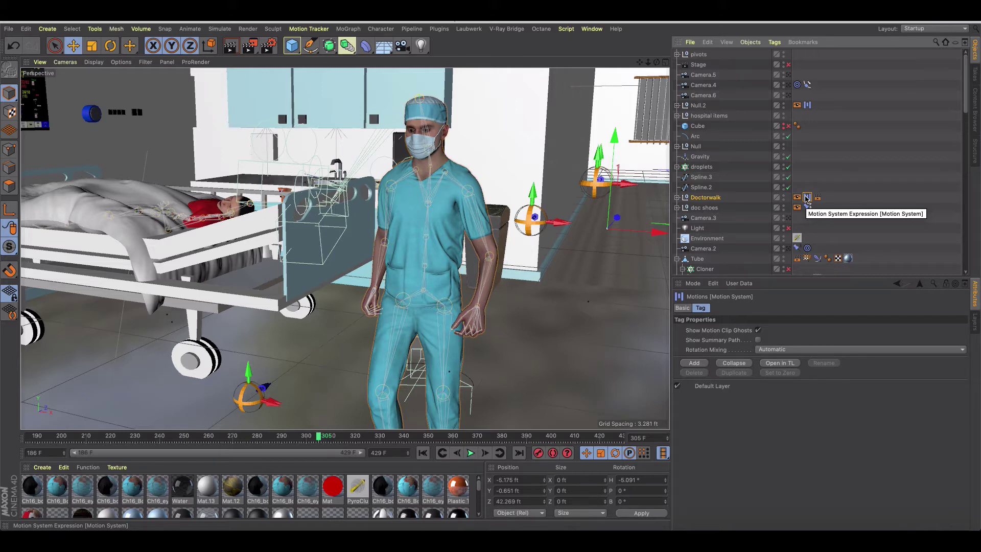
left_click_drag(319, 436, 373, 435)
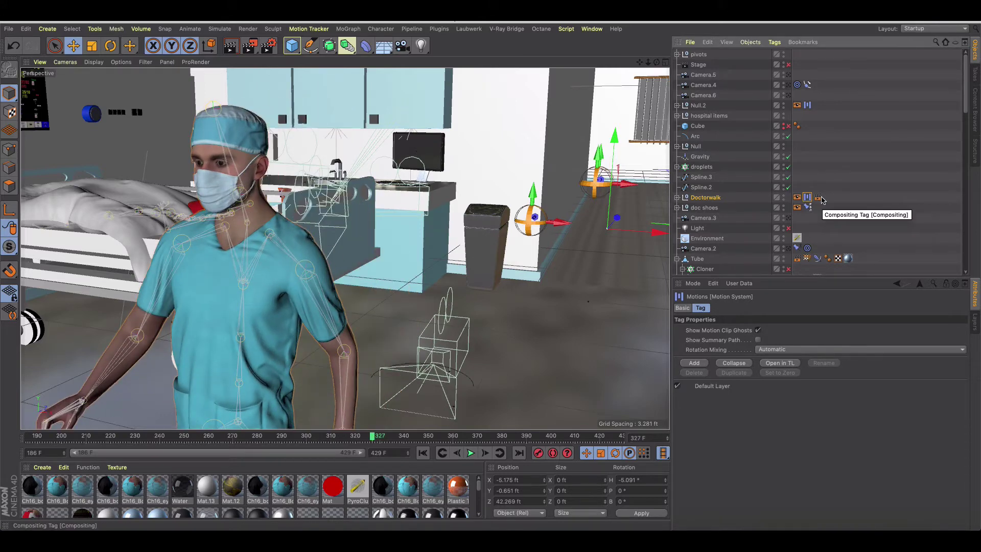
left_click_drag(372, 438, 148, 440)
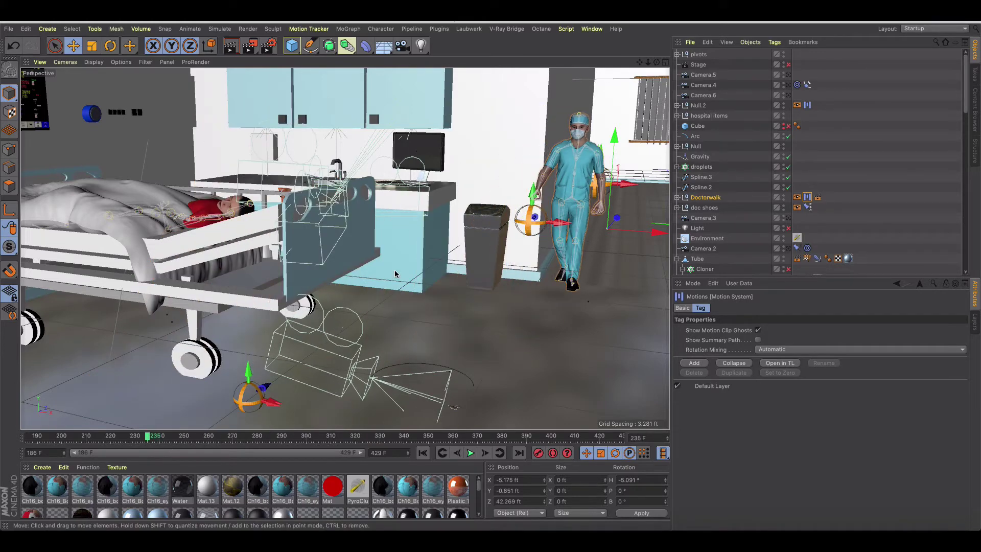
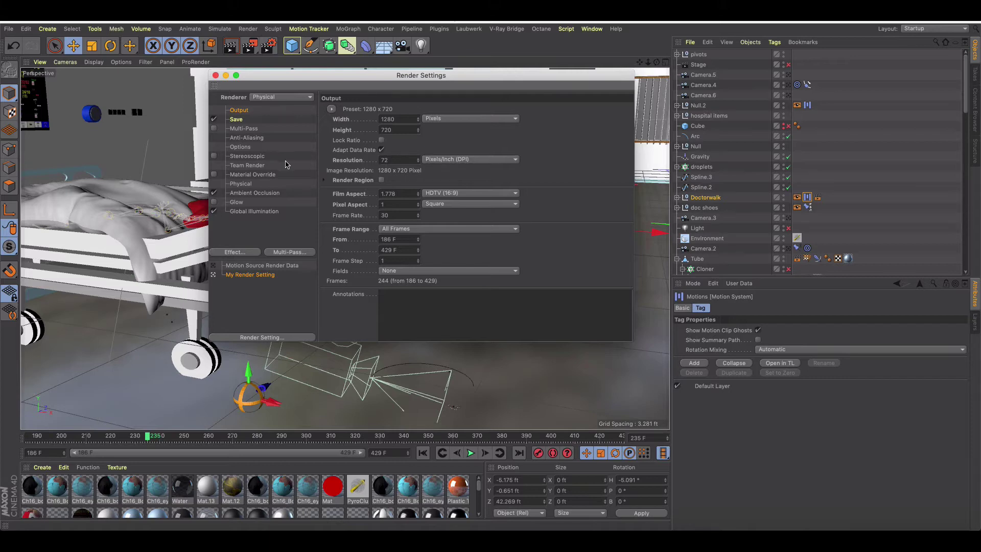
- Review the Ambient Occlusion, Global Illumination and Physical render settings, and close the Render Settings window
left_click(255, 194)
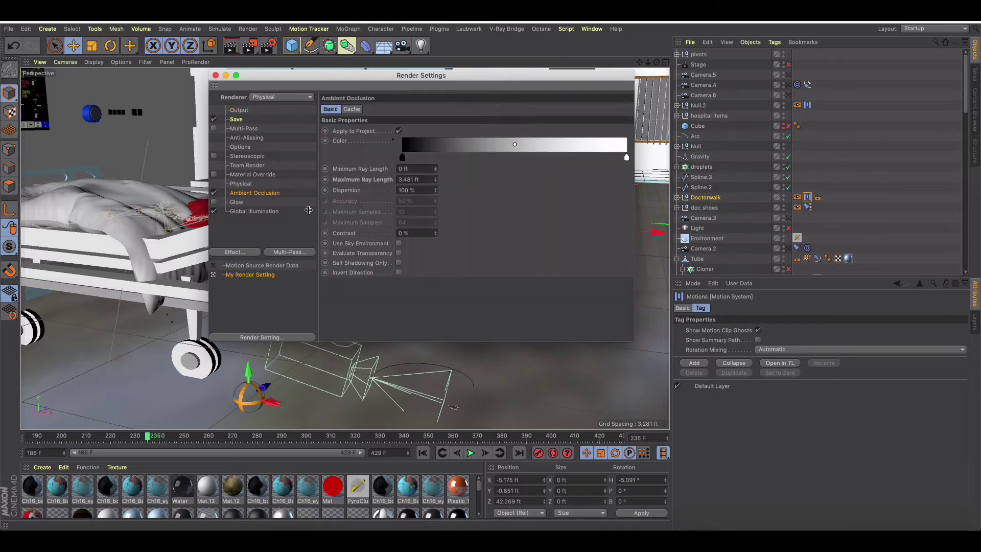
left_click(271, 213)
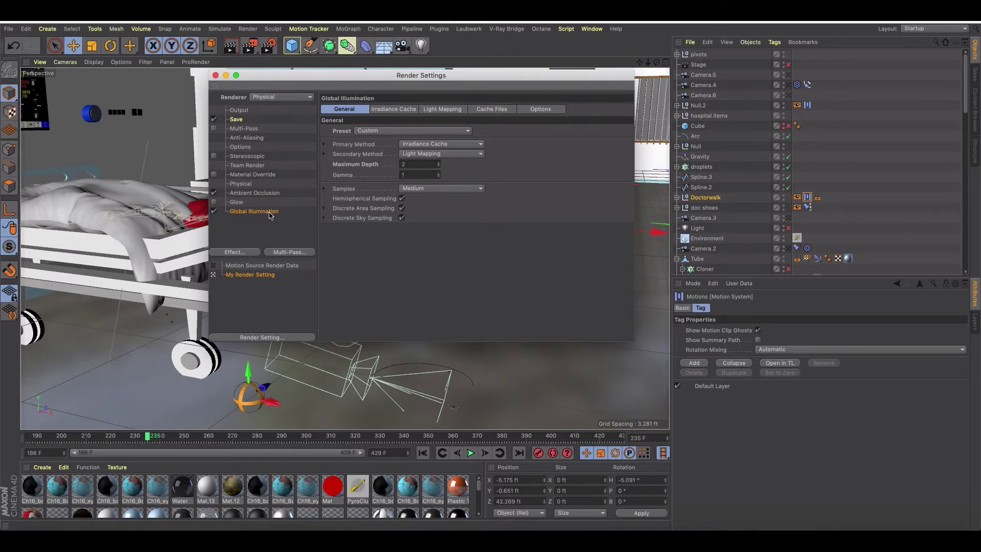
left_click(242, 184)
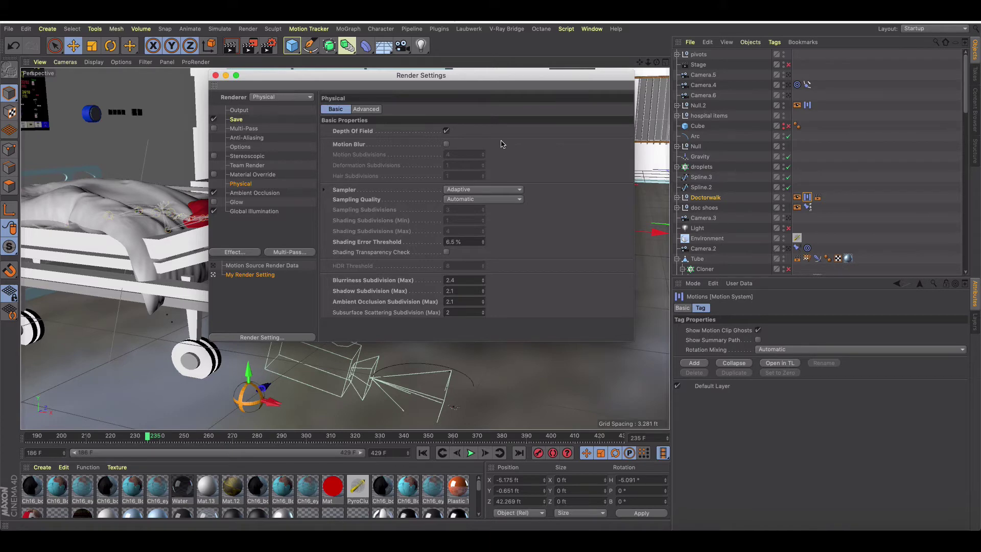
left_click(216, 76)
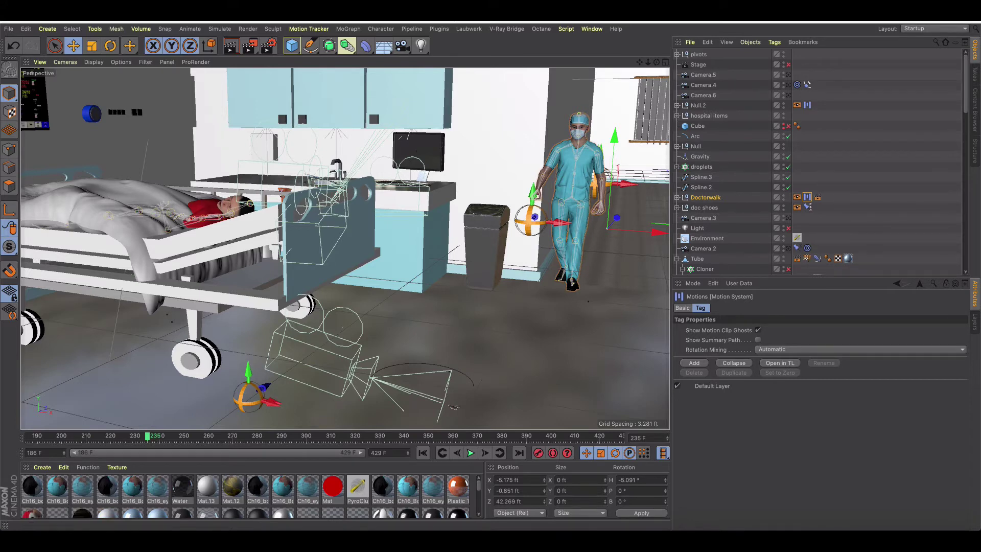
- Preview the rendered video fullspread-final.mp4, scrub through the walking doctor and hand shots, and close the preview
key("space")
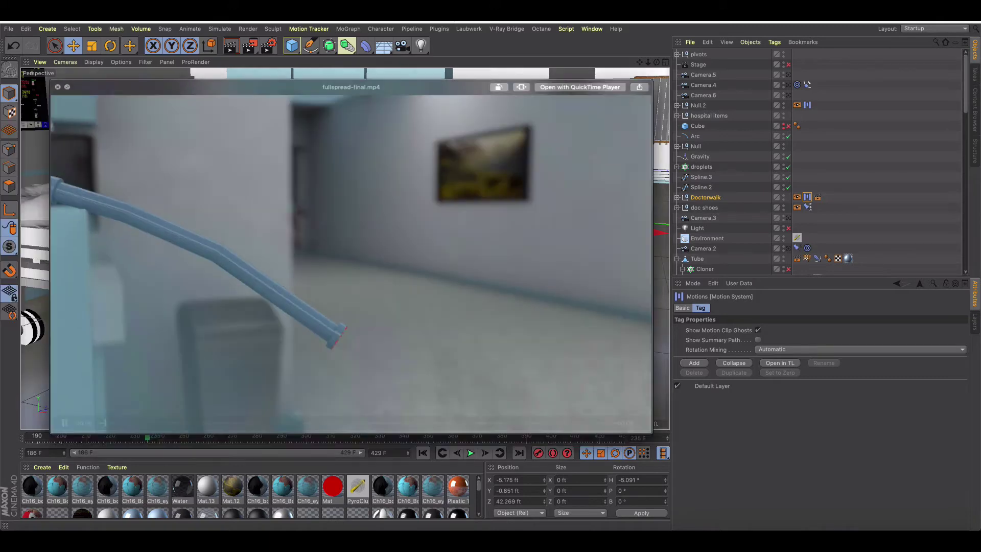
left_click(444, 272)
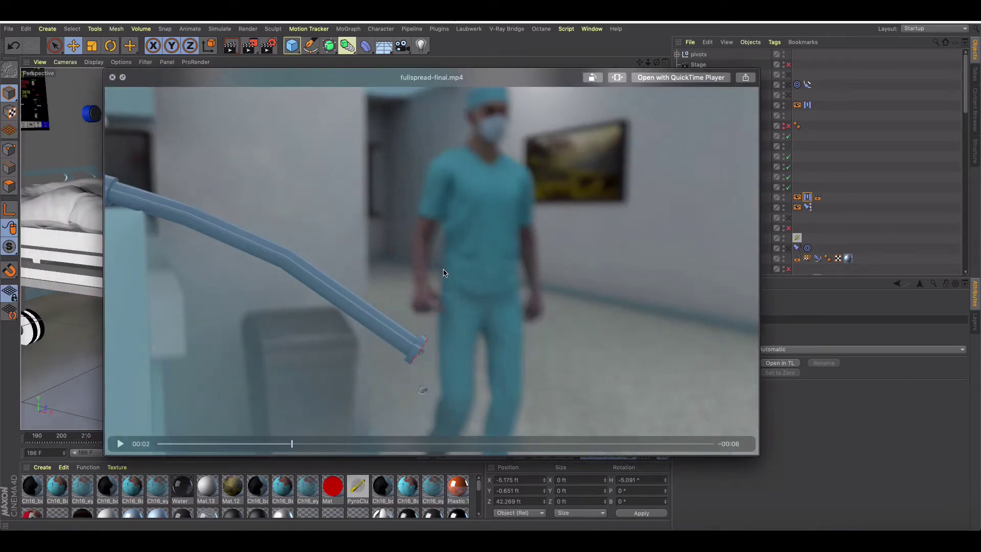
left_click_drag(291, 444, 614, 425)
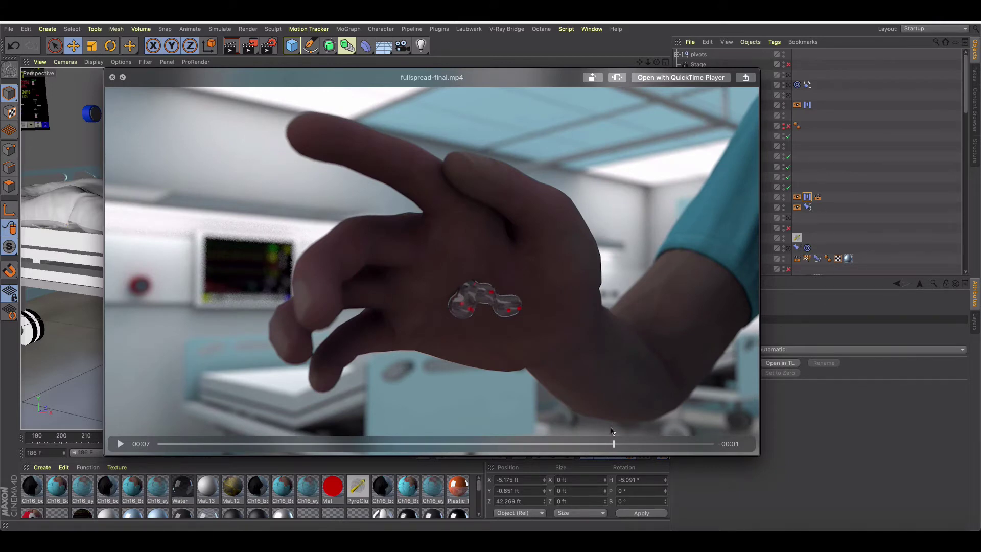
left_click_drag(614, 449, 252, 438)
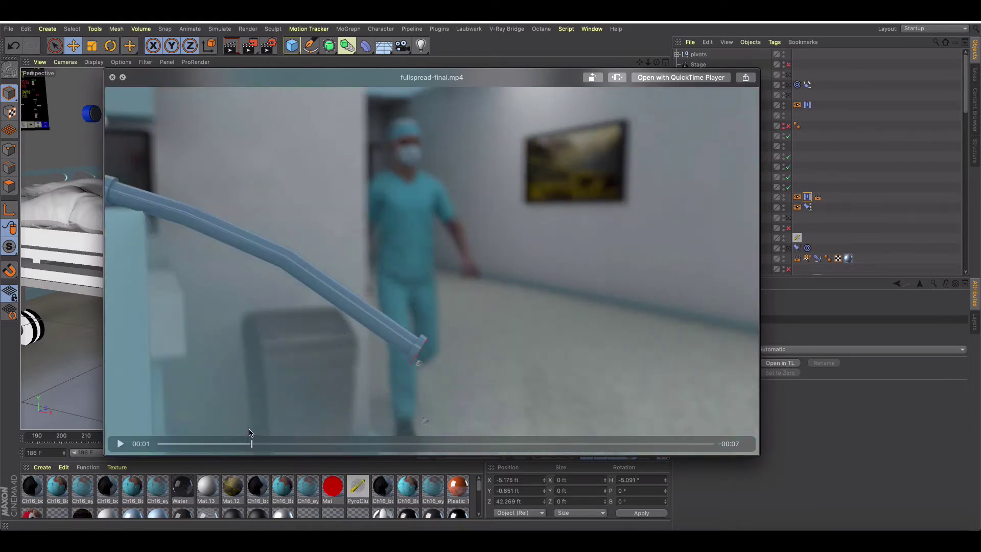
left_click(112, 78)
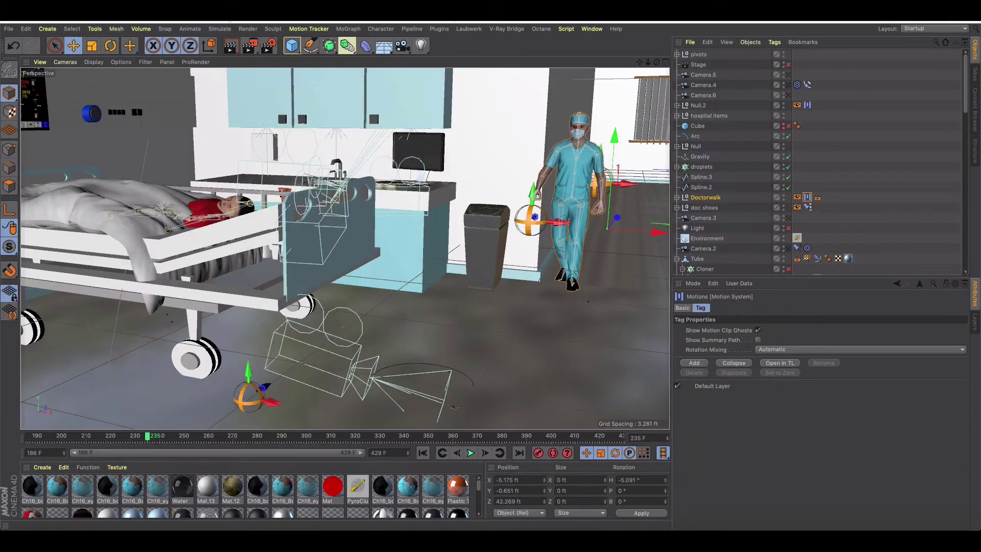
- Enable the Stage object to see its camera view, select the tube and check the Physical render settings
left_click(269, 46)
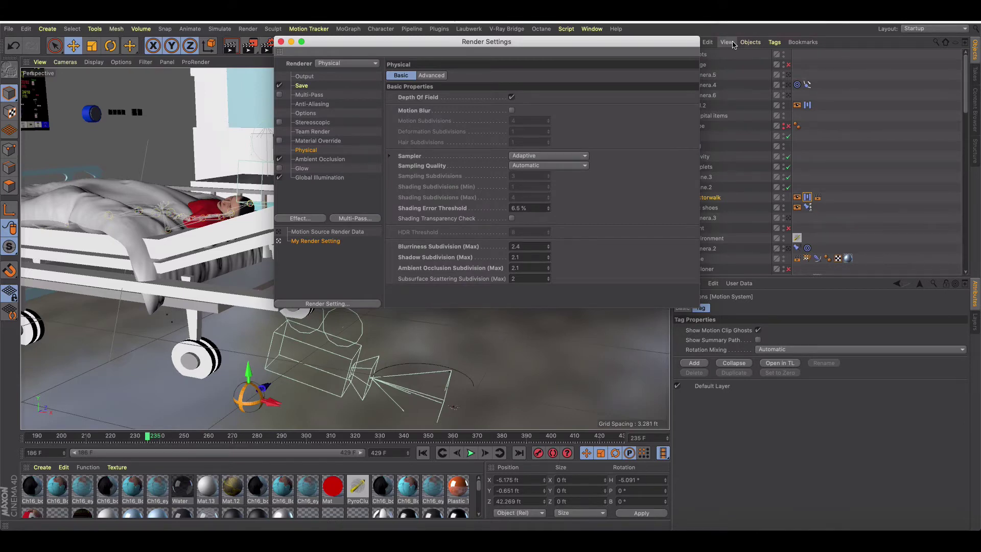
left_click(280, 41)
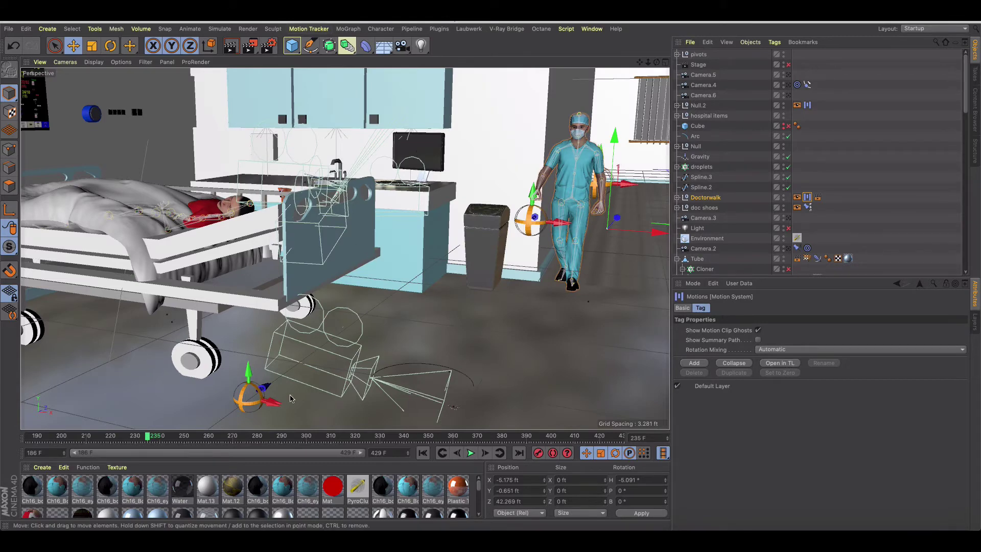
left_click(789, 65)
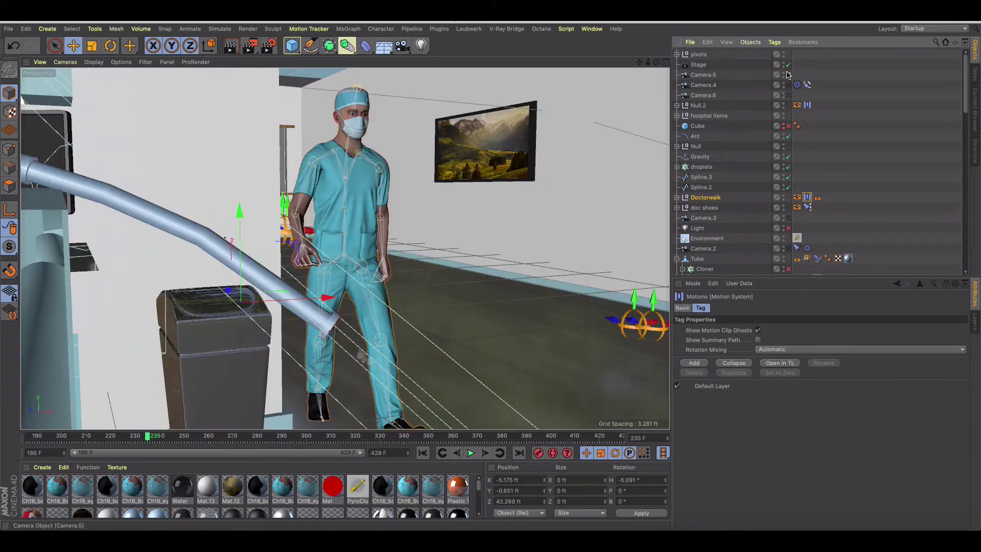
left_click(318, 315)
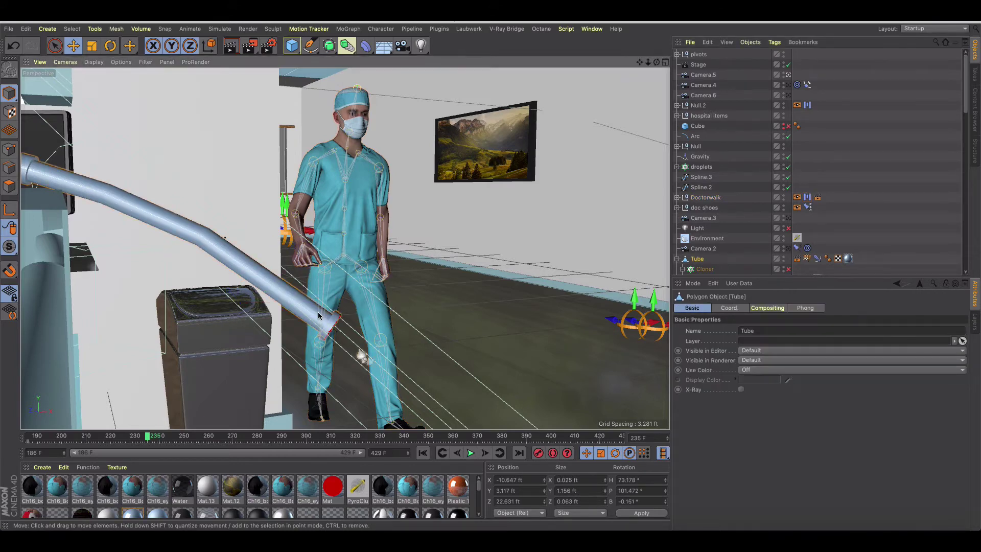
left_click(269, 45)
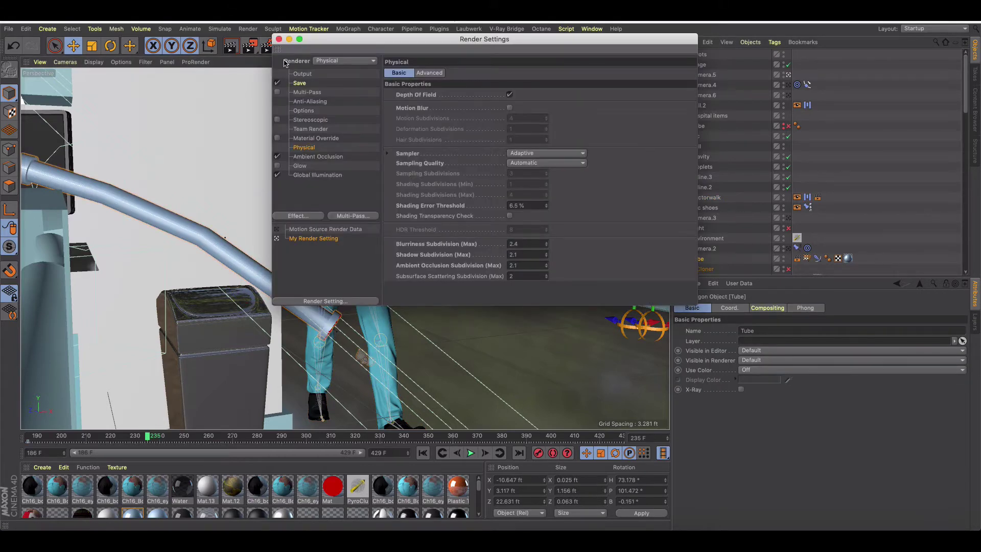
left_click(279, 39)
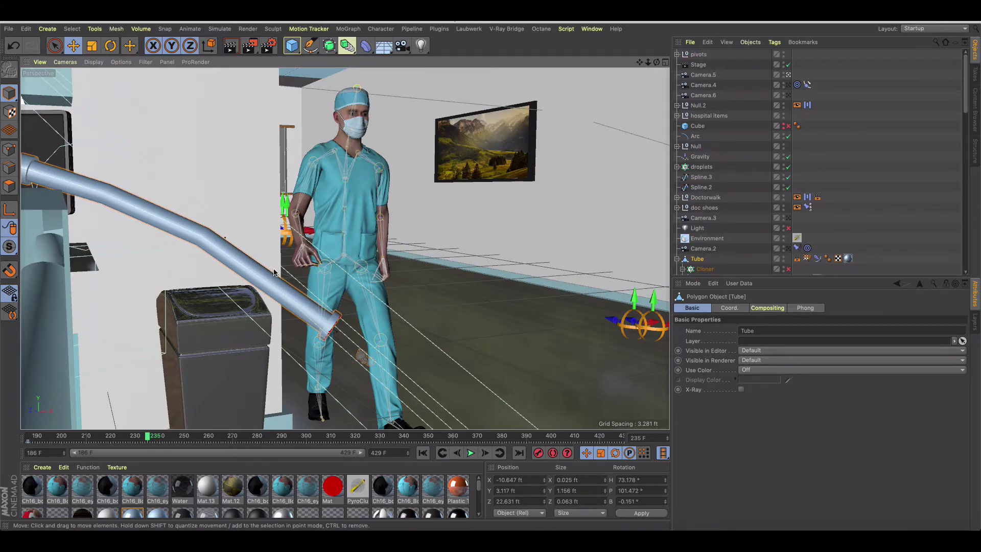
- Inspect the Seen by AO option in the compositing tags of the Tube and Doctorwalk objects
scroll(761, 189, "down", 4)
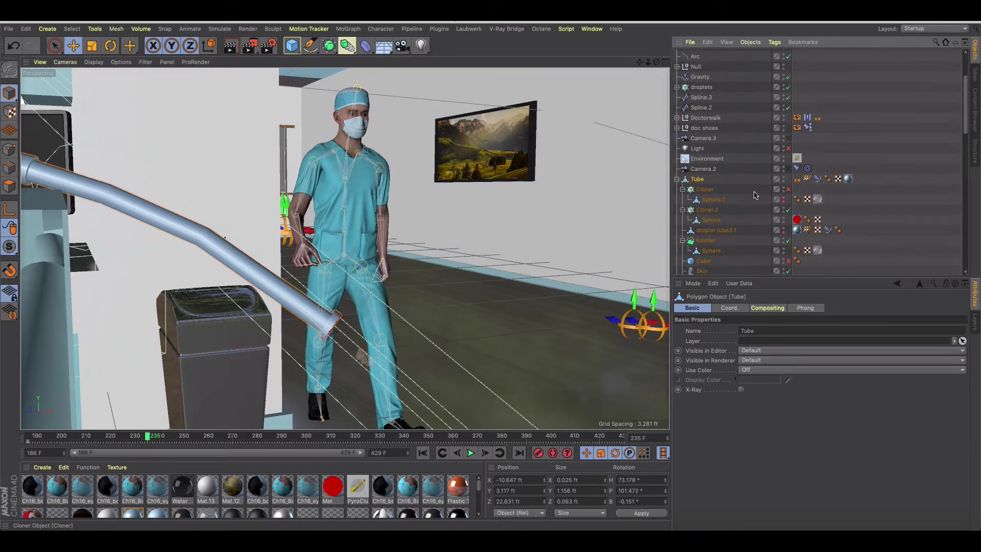
left_click(799, 179)
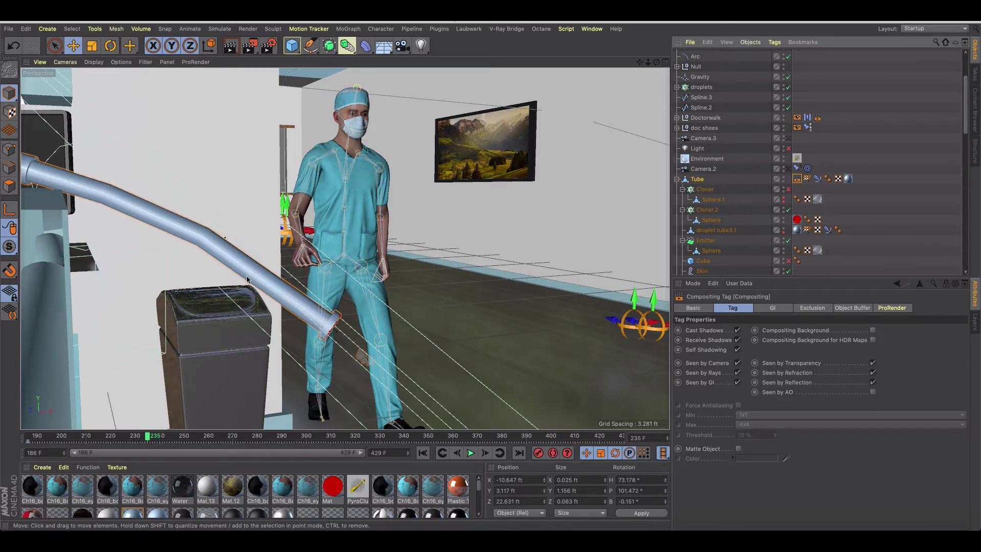
left_click(332, 214)
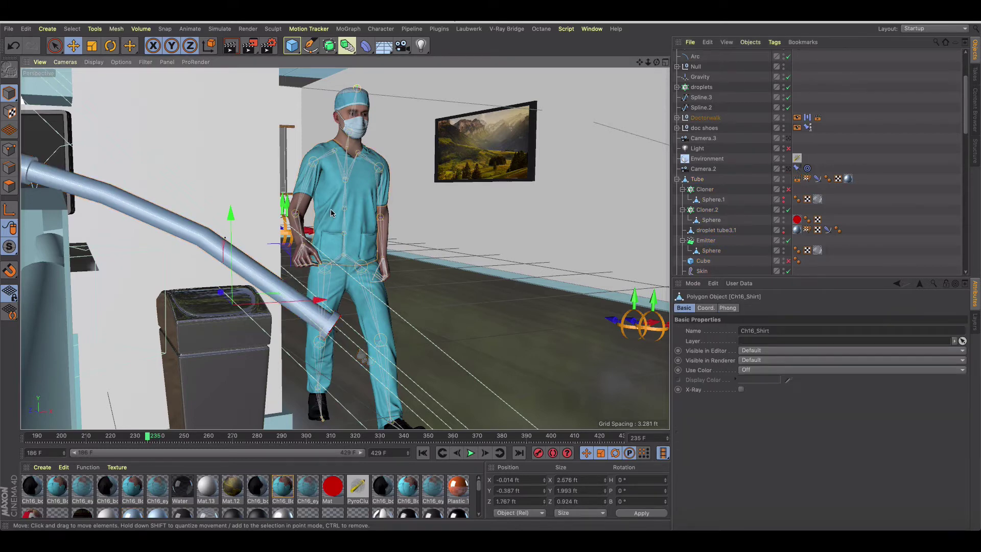
left_click(726, 117)
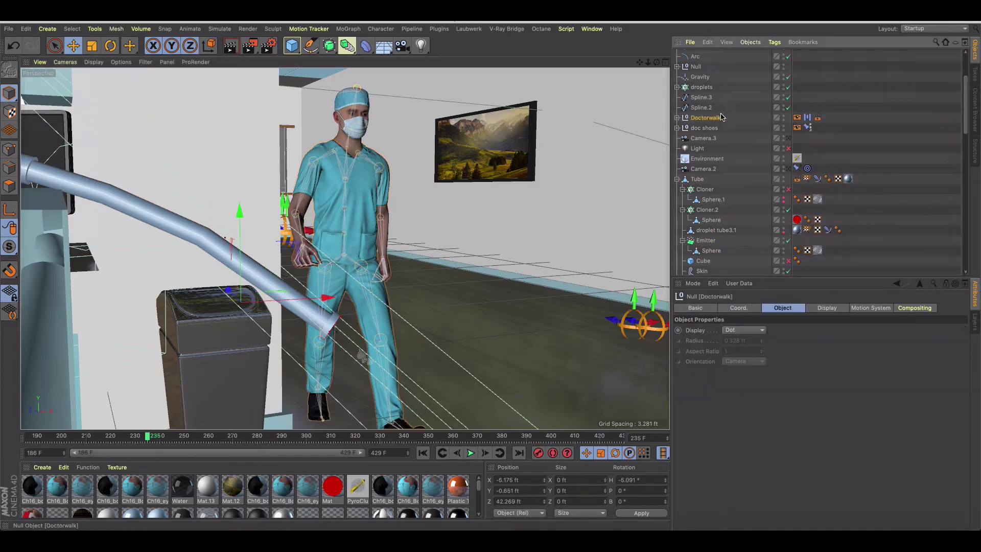
left_click(817, 119)
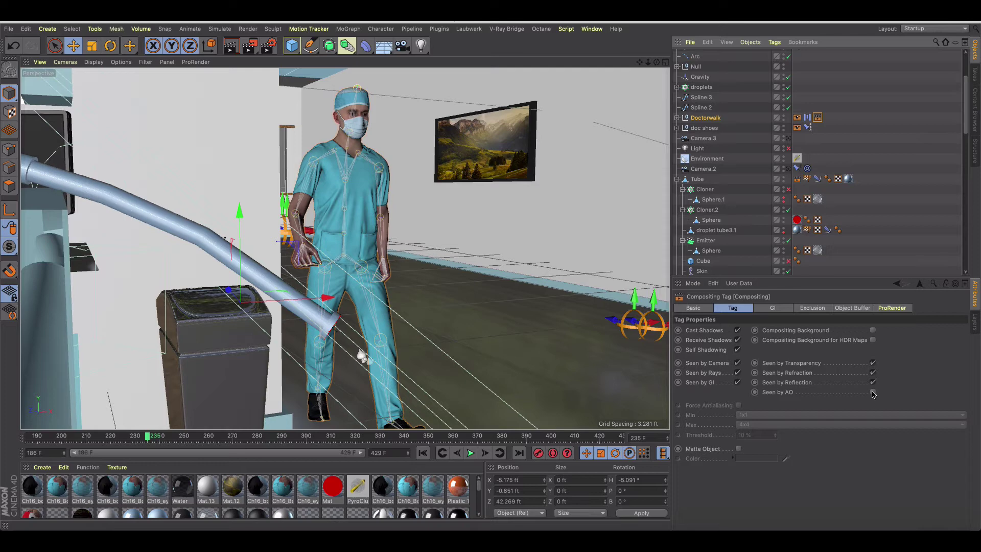
- Disable the Stage object, view the whole room with its ceiling and recheck the Physical render settings
left_click(269, 47)
left_click(274, 39)
scroll(790, 74, "up", 4)
left_click(788, 65)
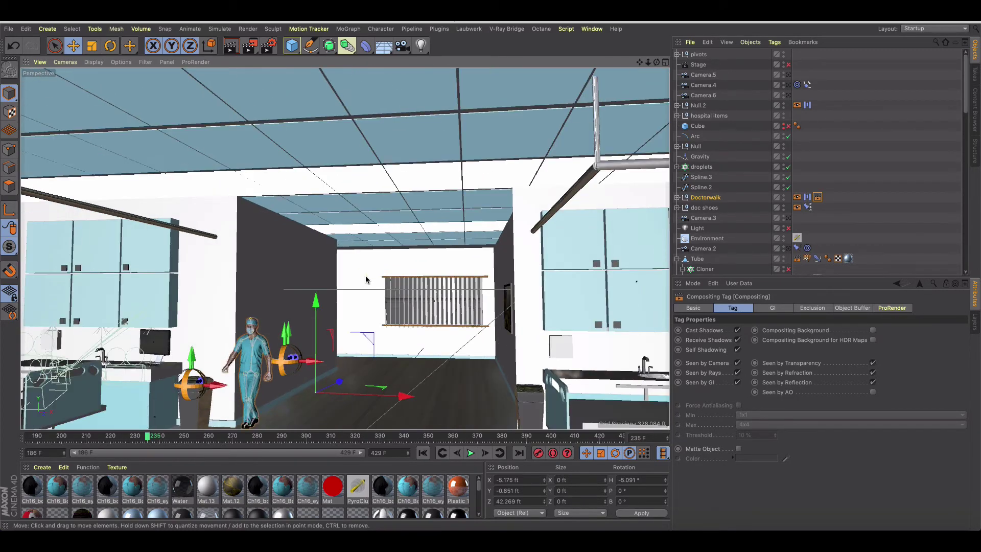
left_click(269, 46)
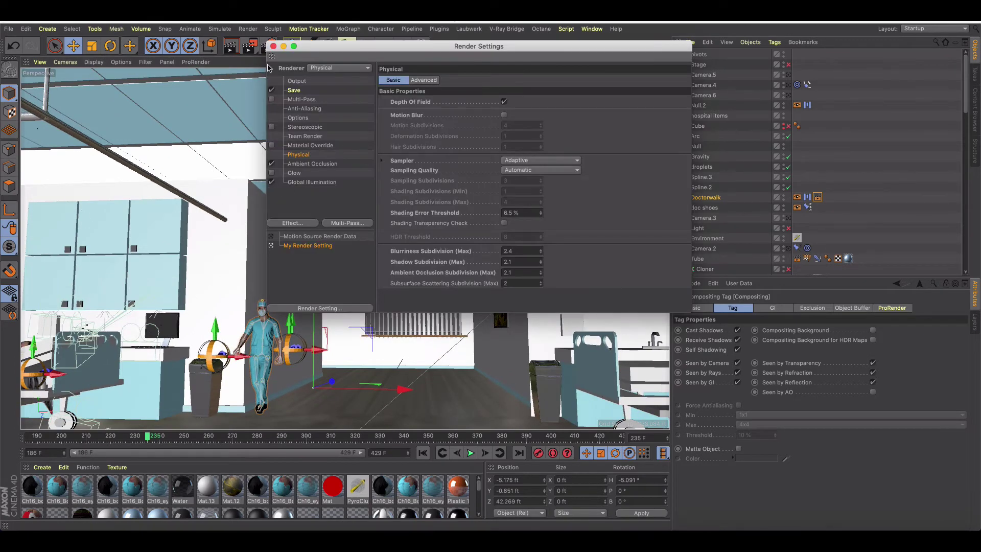
left_click(273, 46)
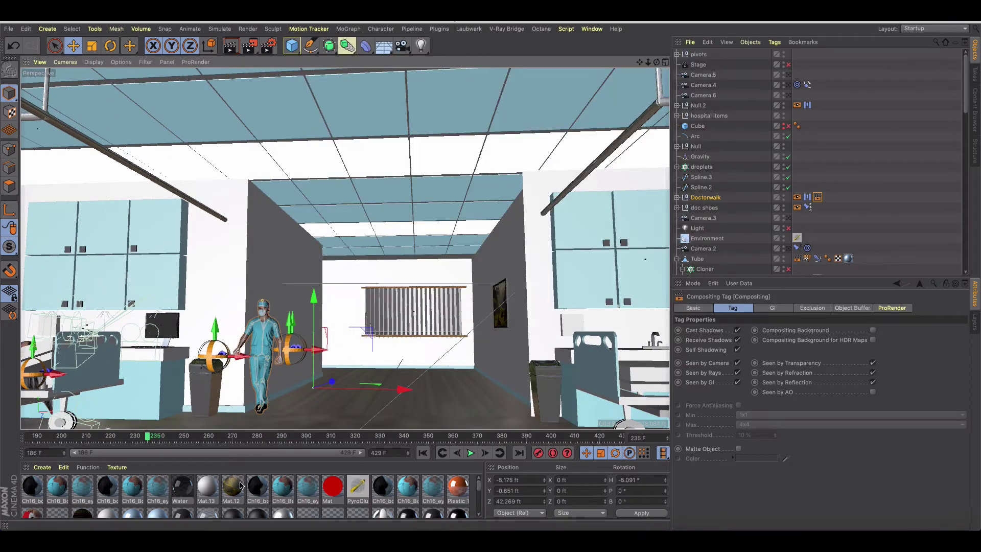
- Pick a ceiling panel in the room and expand the Cloner null that groups the ceiling cubes
left_click(328, 179)
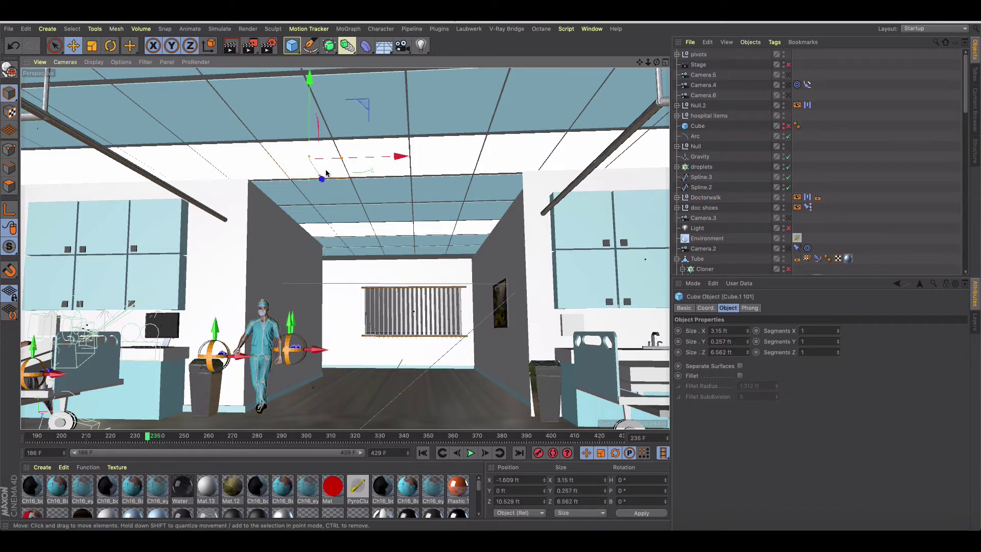
scroll(700, 169, "down", 10)
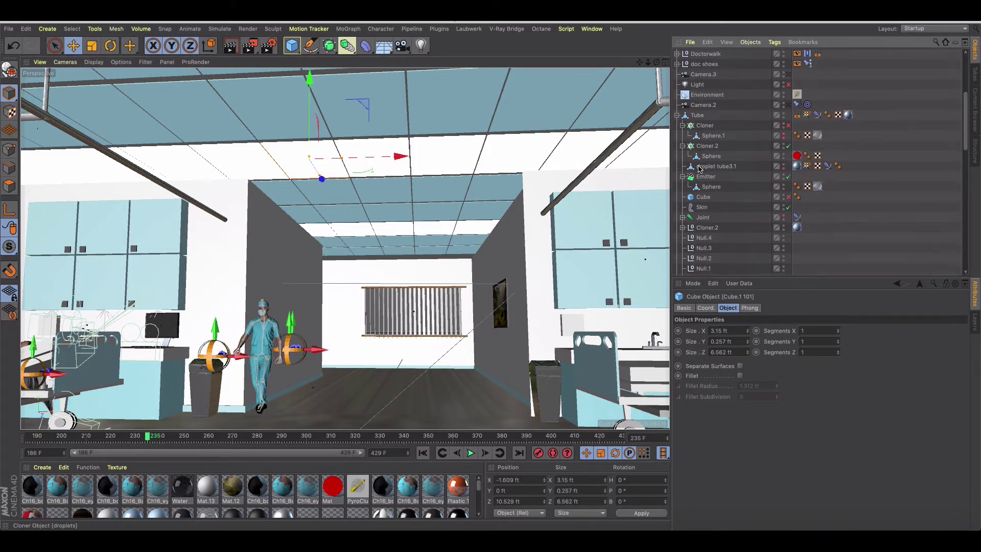
left_click(699, 260)
left_click(677, 259)
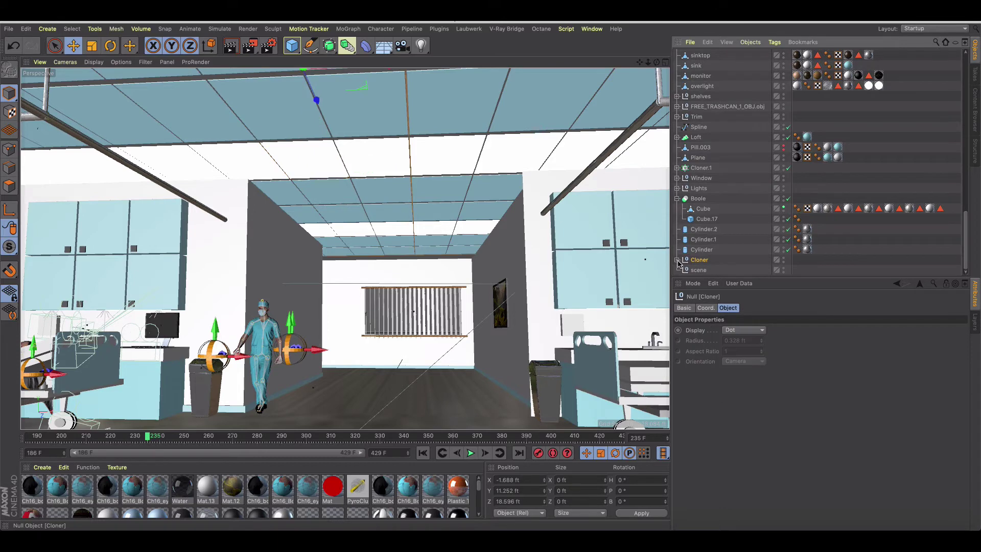
scroll(701, 240, "down", 5)
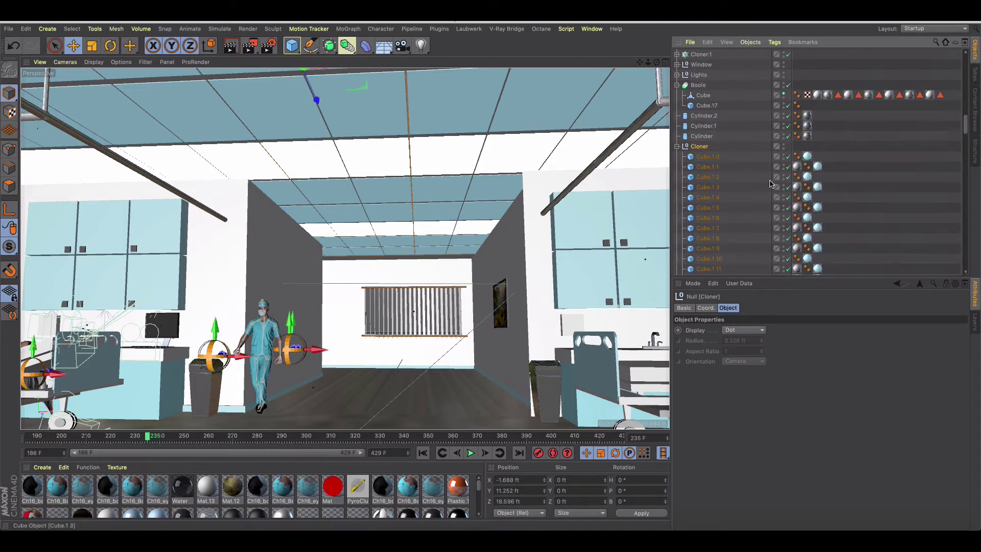
- Inspect the Mat.7 texture tag on the first ceiling cube, reselect the Cloner null and enlarge the material area
left_click(806, 156)
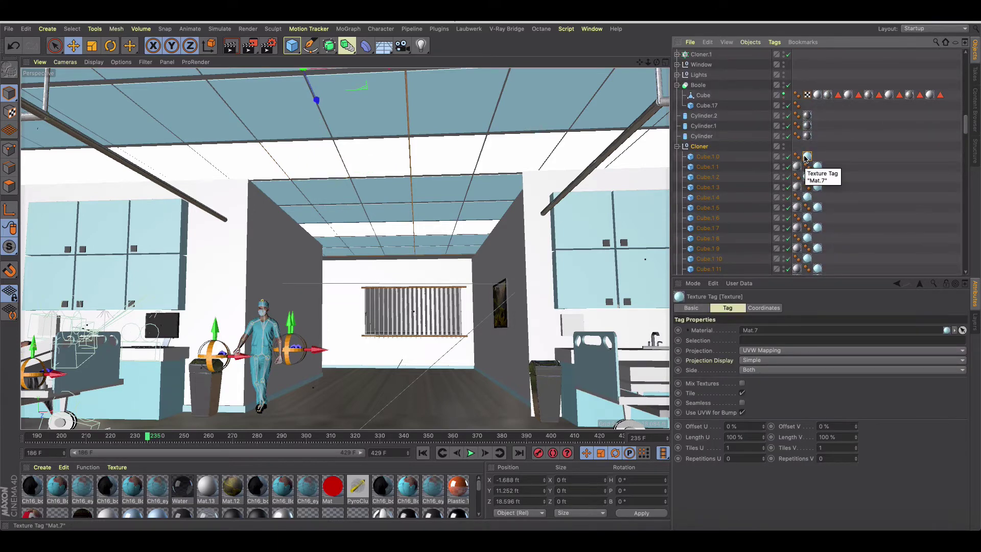
left_click(702, 147)
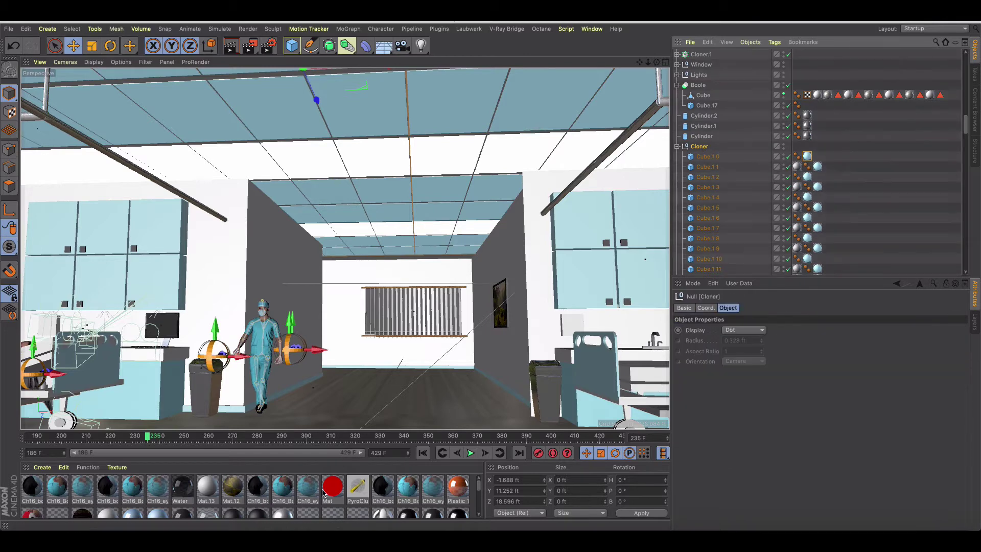
left_click_drag(339, 431, 339, 363)
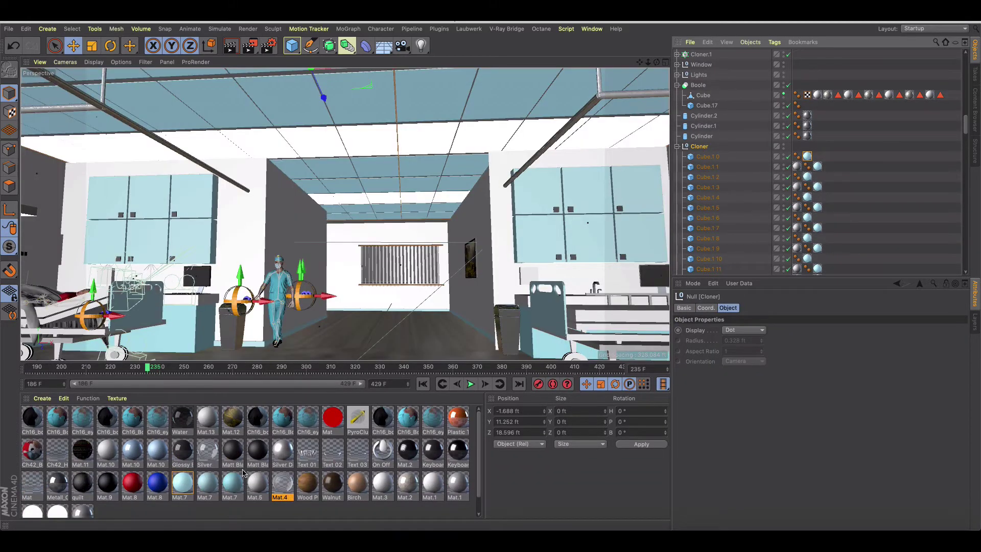
- Open the Mat.7 material for editing, inspect its Luminance settings and close the editor
double_click(180, 479)
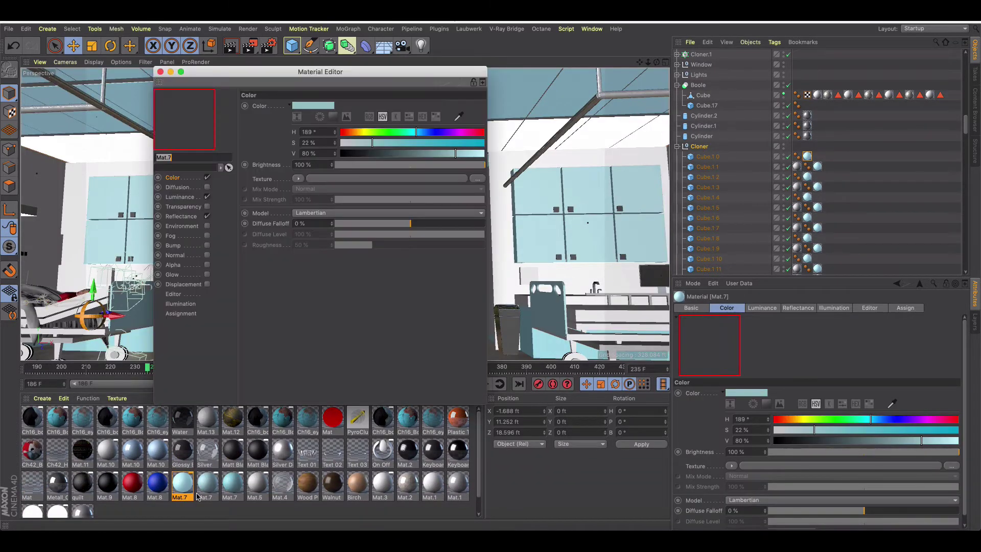
left_click(183, 198)
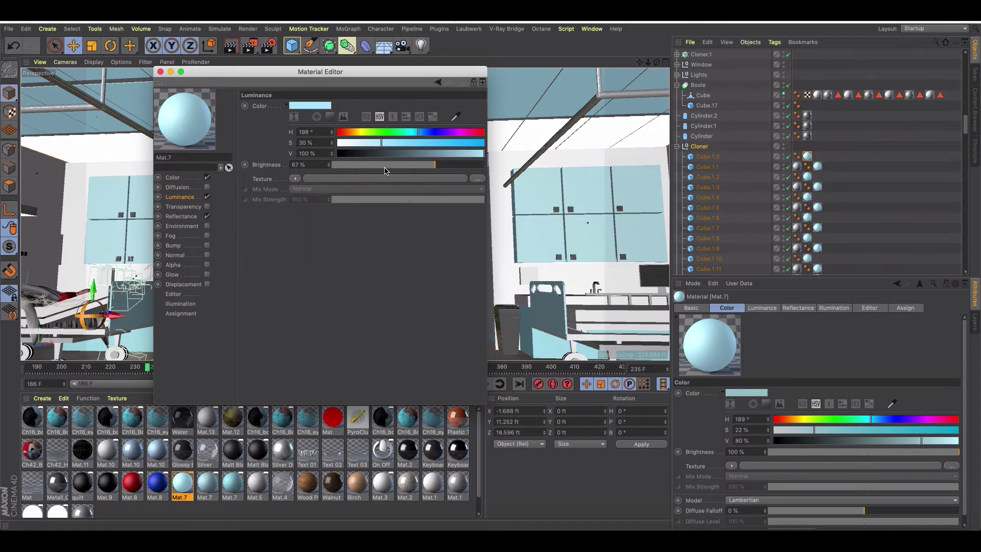
left_click(161, 71)
- Test-render a region covering the ceiling panels over the corridor and pick a ceiling panel
left_click_drag(250, 45, 264, 57)
left_click_drag(250, 105, 370, 173)
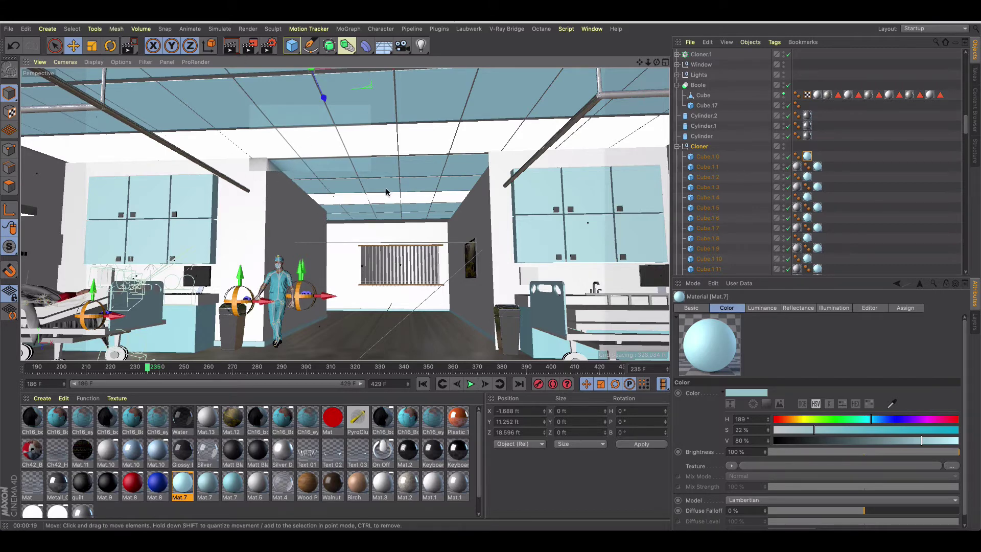
left_click(376, 211)
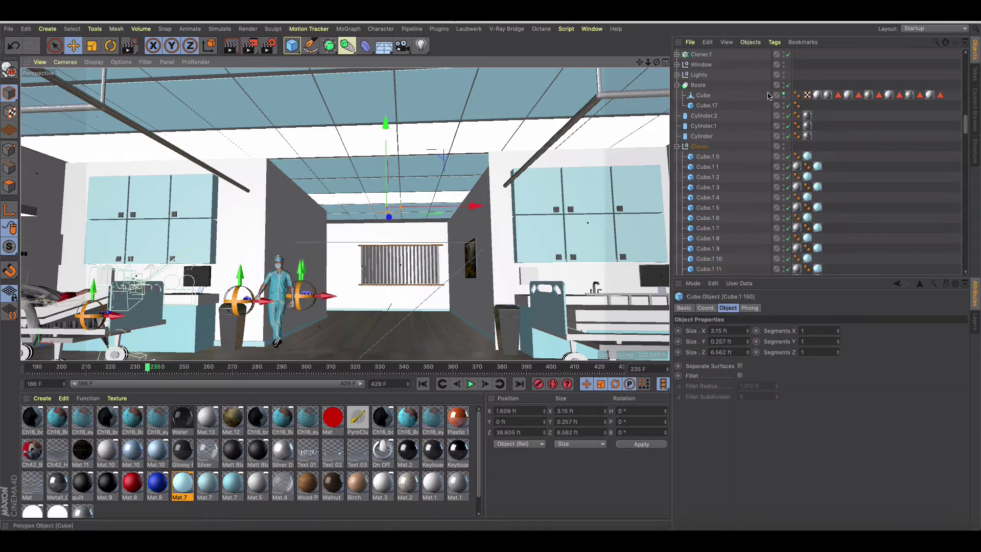
- Re-enable the Stage object, select it and move through the timeline to frame 278 to follow its camera changes
scroll(773, 97, "up", 10)
scroll(775, 91, "up", 3)
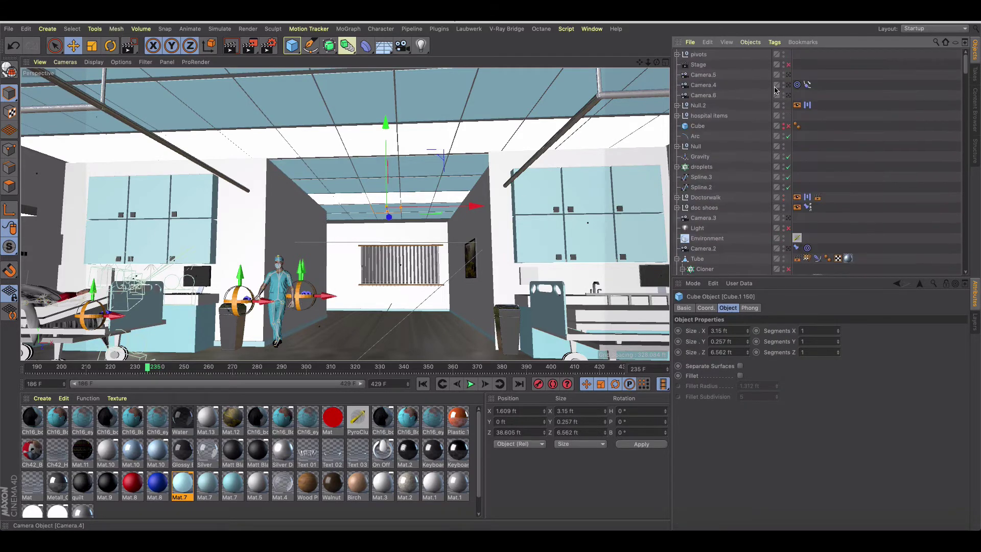
left_click(789, 65)
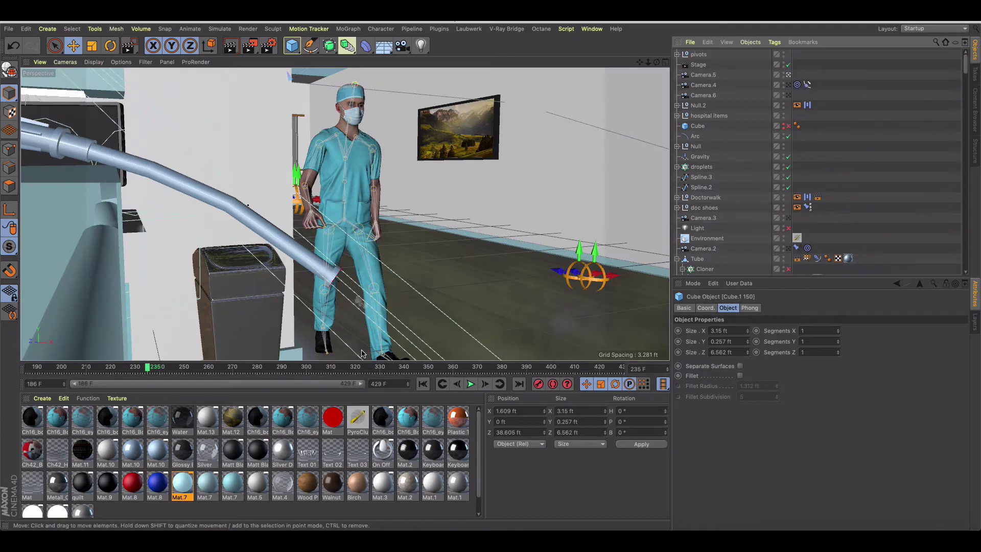
left_click_drag(49, 369, 207, 366)
left_click(698, 65)
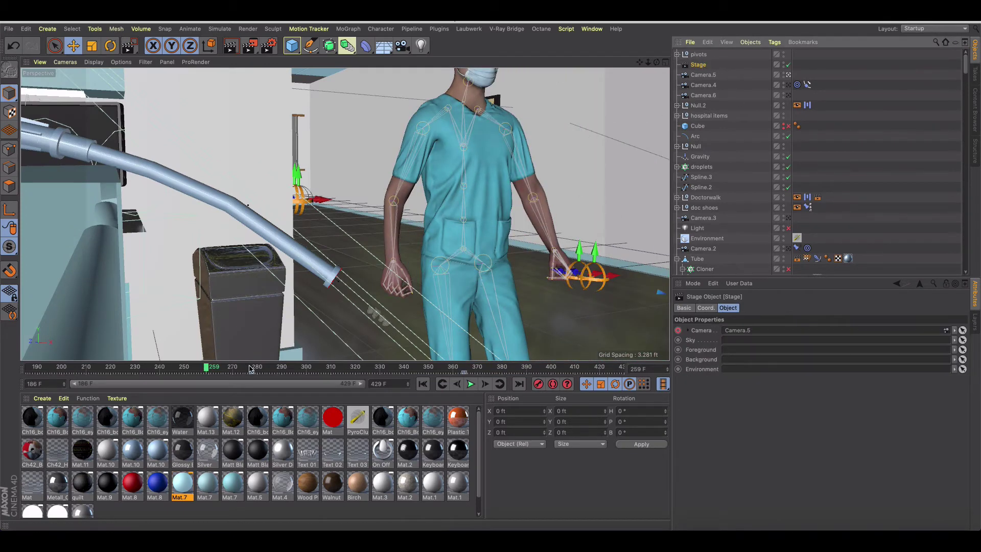
left_click(254, 371)
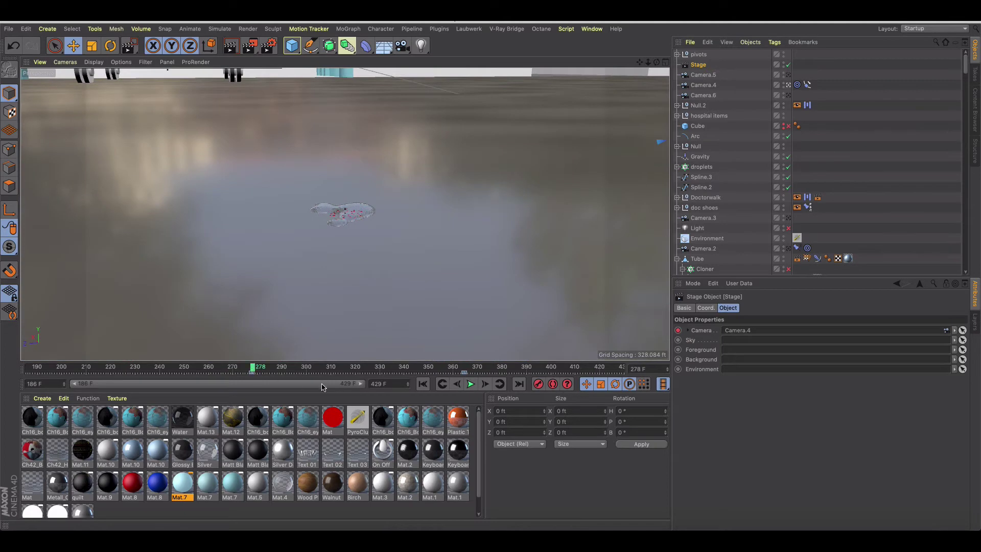
- Set the preview range to about frames 257–382 and scrub across the Stage's camera switch between frames 277 and 278
left_click_drag(361, 384, 220, 384)
left_click_drag(72, 384, 154, 383)
left_click_drag(280, 367, 270, 367)
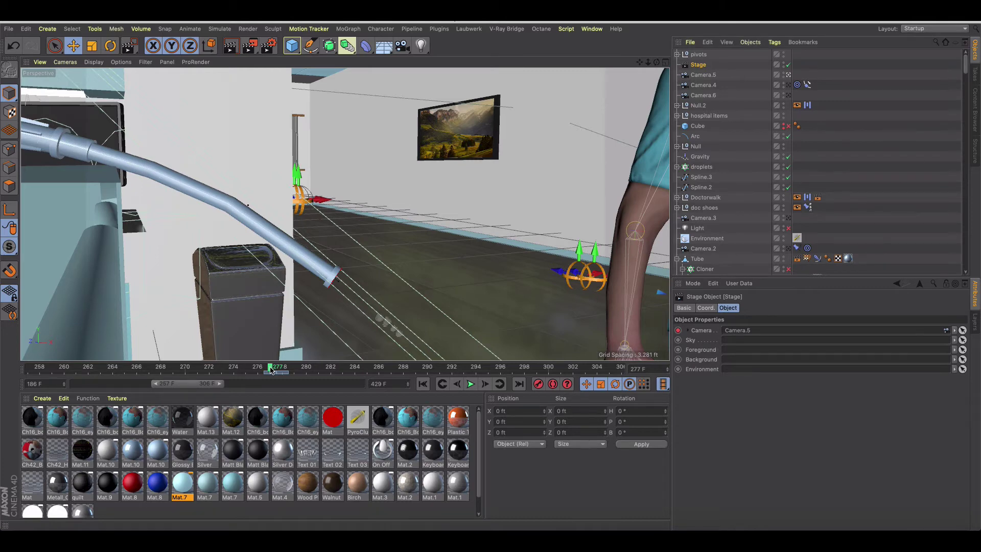
left_click_drag(270, 369, 283, 368)
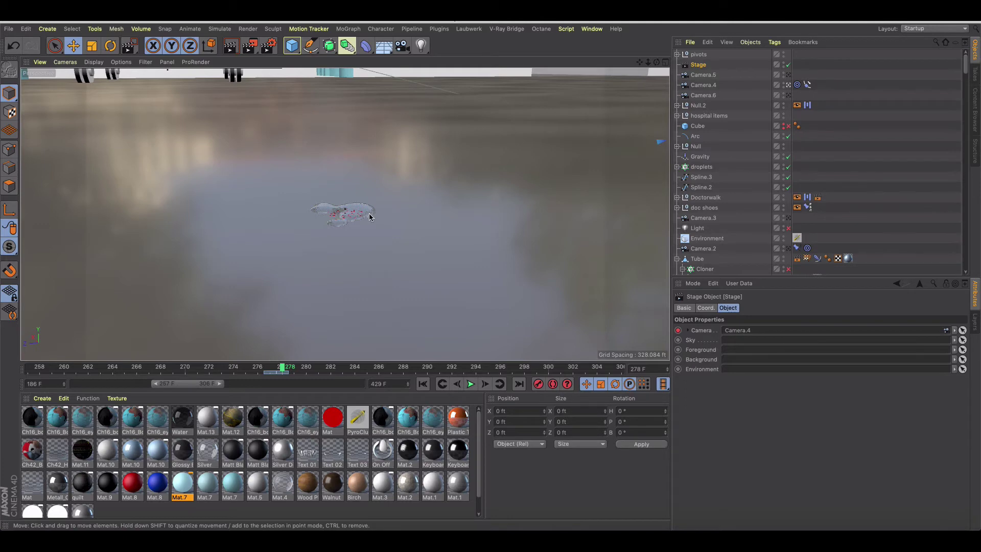
mouse_move(281, 367)
left_mouse_down()
mouse_move(269, 368)
mouse_move(282, 368)
left_mouse_up()
left_click_drag(223, 383, 308, 383)
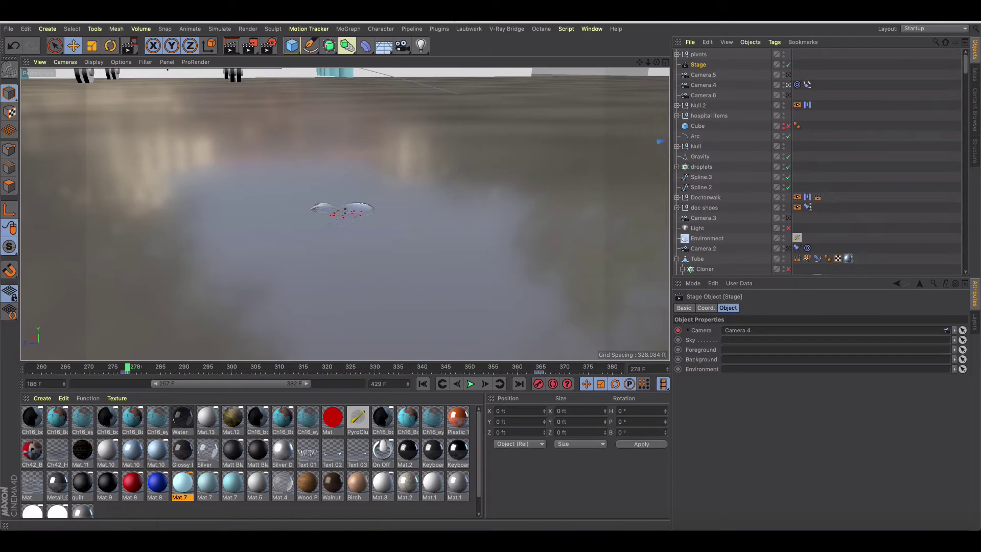
- Disable the Stage object and examine the doctor's shoe stepping into the puddle up to frame 289
left_click(789, 85)
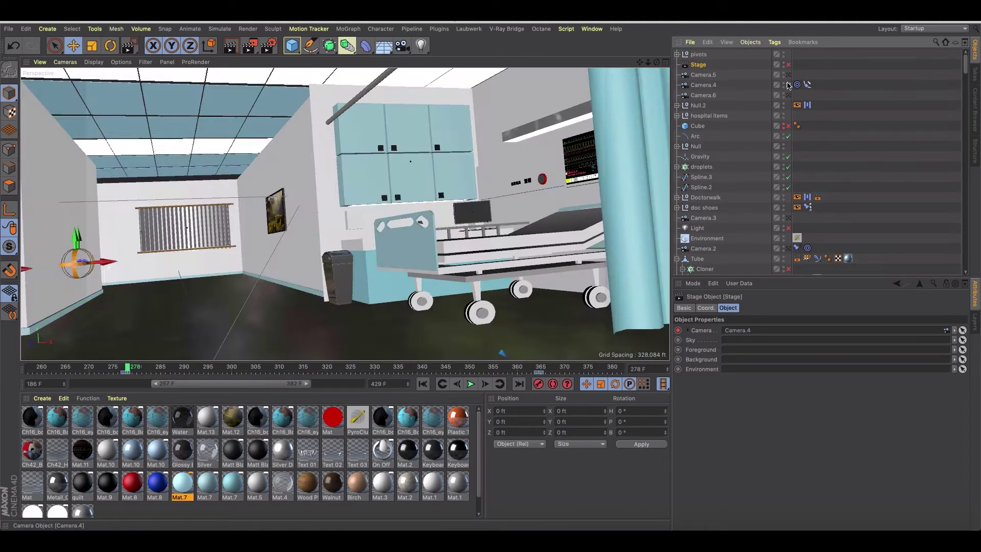
scroll(217, 321, "up", 10)
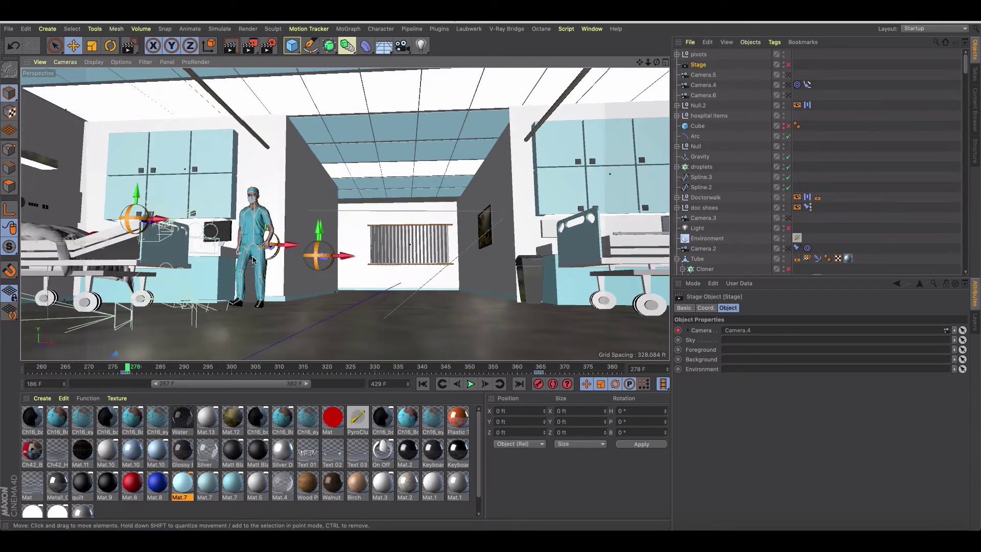
scroll(243, 333, "up", 10)
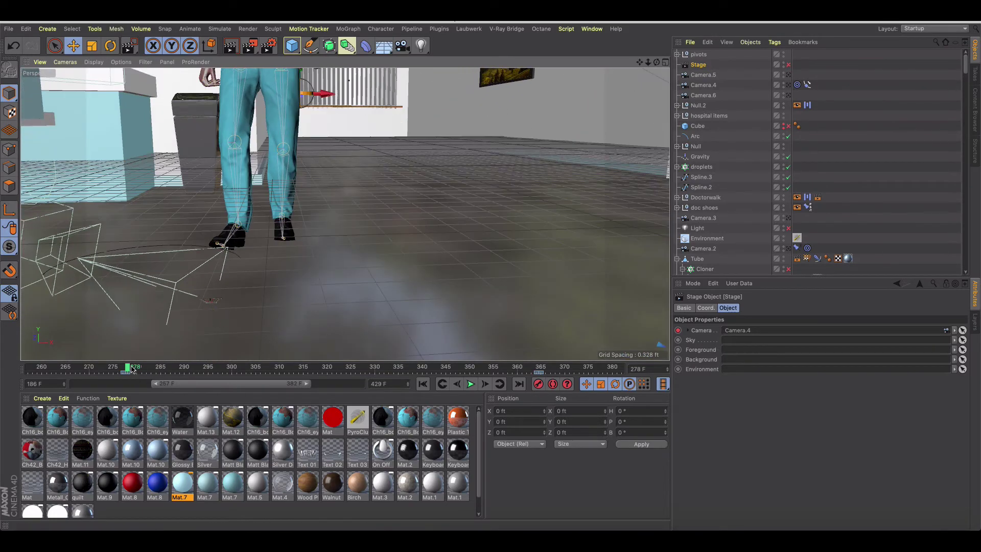
left_click_drag(132, 369, 120, 370)
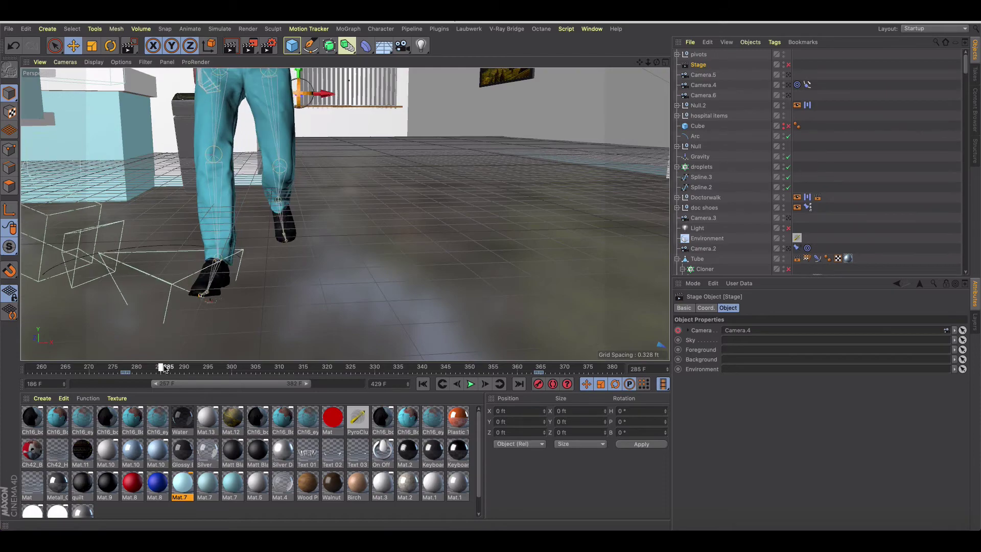
scroll(202, 304, "up", 5)
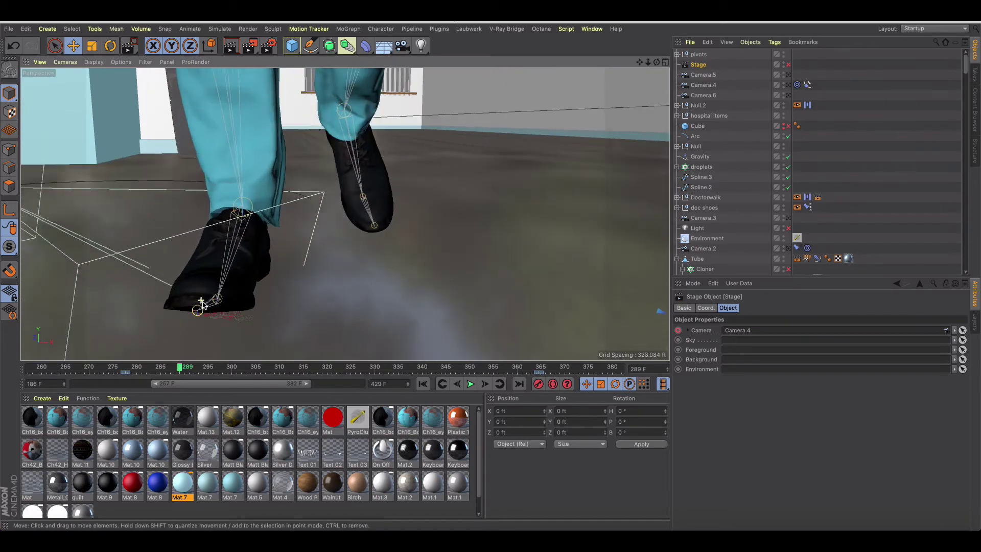
scroll(209, 304, "up", 8)
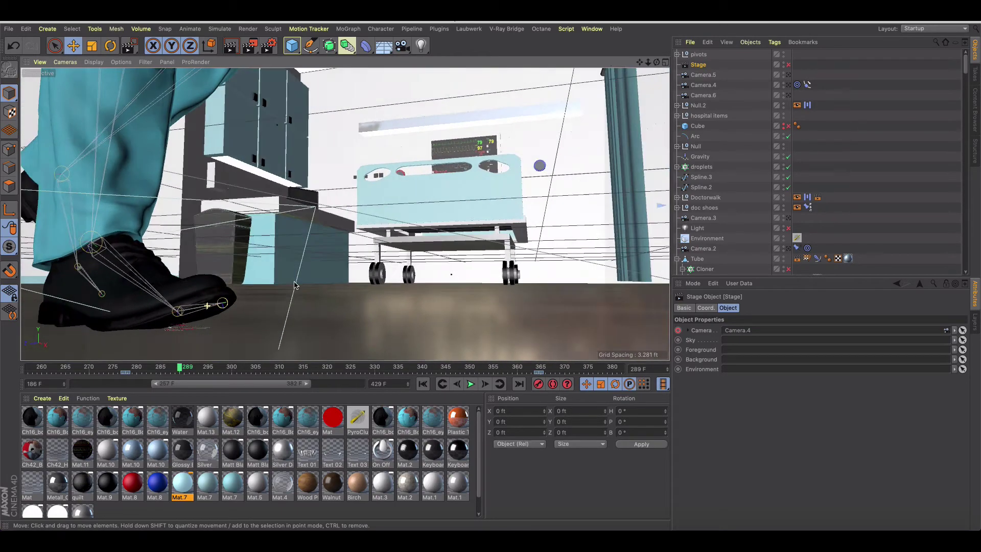
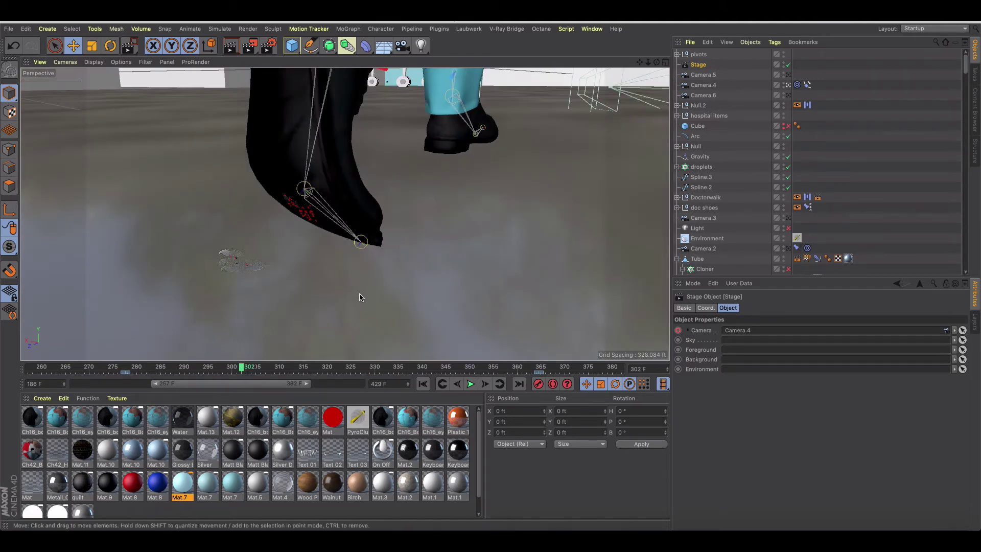
- Disable the Stage object, leave the Camera.4 view and pick the droplet Metaball under the doctor's shoe at frame 302
left_click(789, 64)
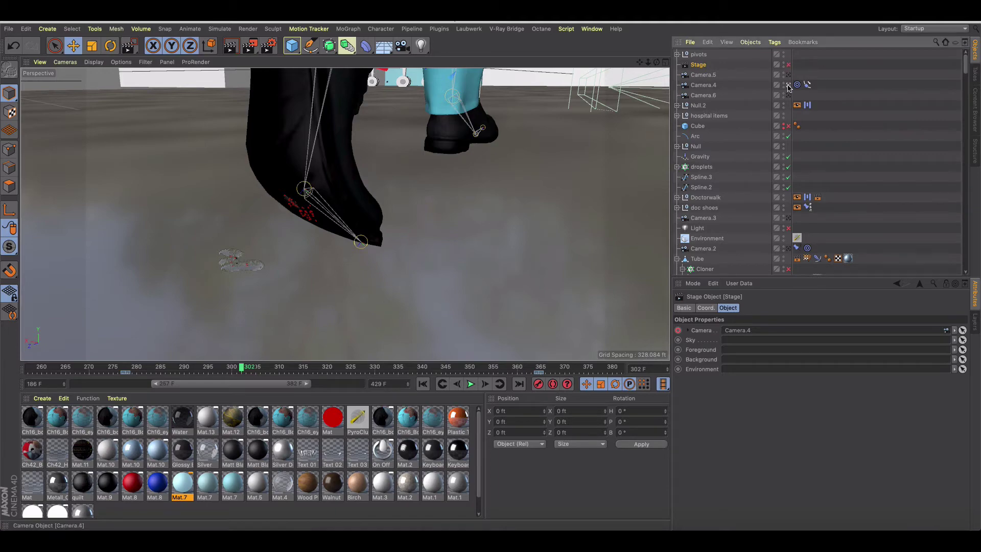
left_click_drag(317, 286, 361, 292, "alt")
left_click(362, 294)
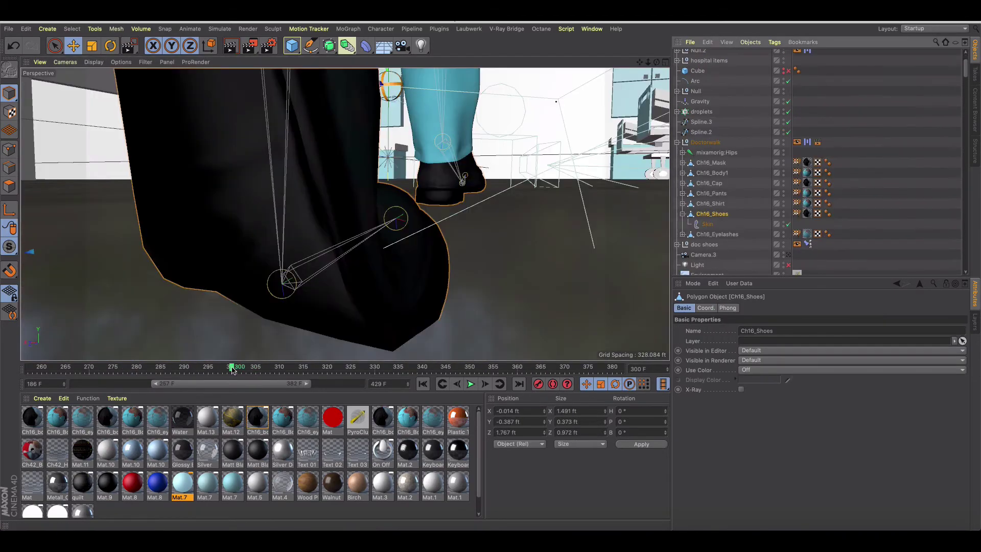
left_click(379, 195)
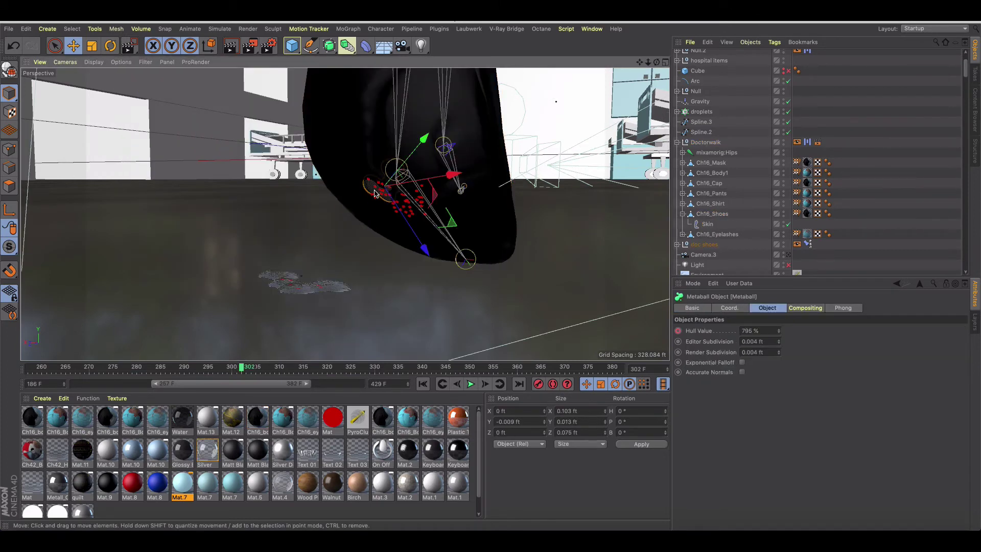
- Expand the doc shoes null and inspect the settings of its Cloner.2 and Metaball objects
left_click(703, 244)
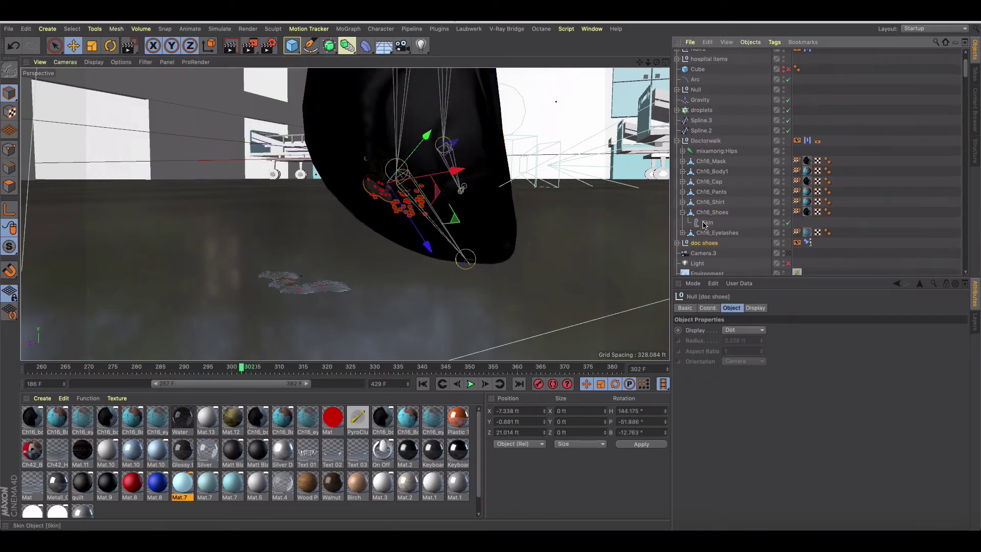
scroll(700, 235, "down", 1)
left_click(677, 226)
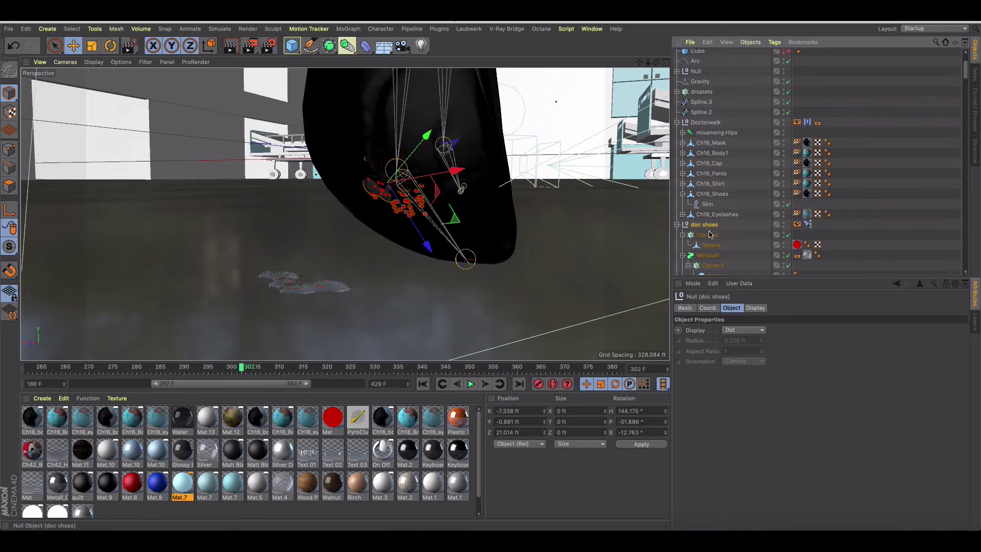
scroll(718, 245, "down", 1)
left_click(713, 226)
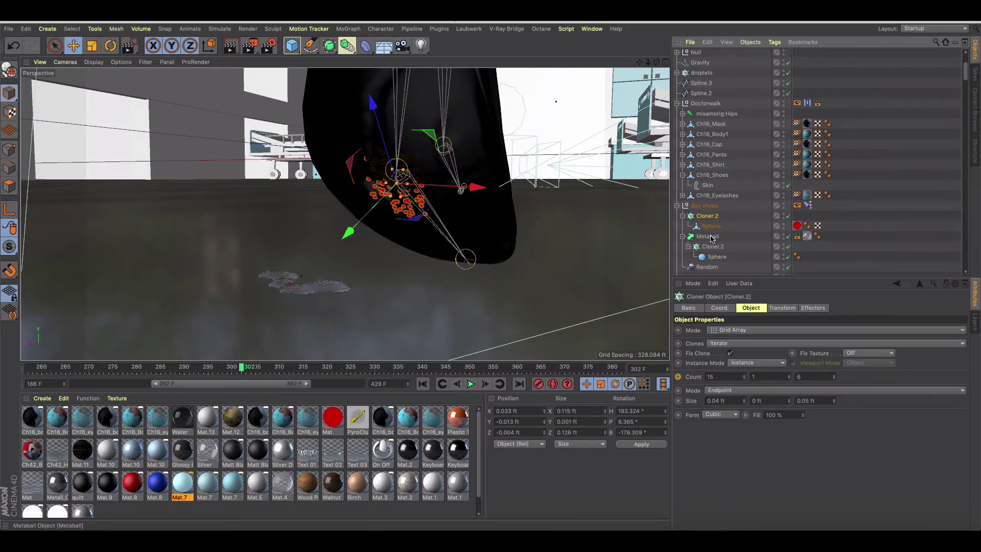
left_click(708, 236)
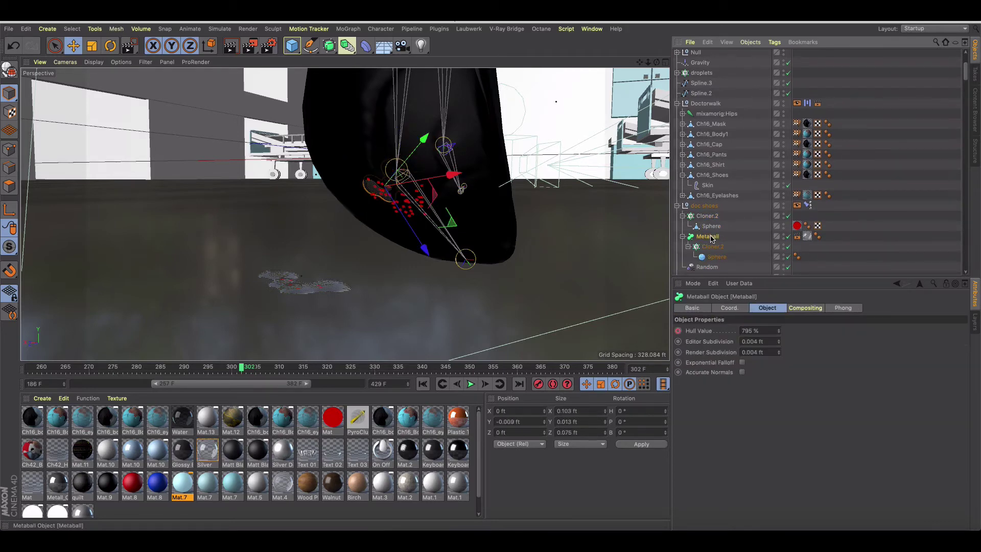
- Enable Seen by AO in the shoe Metaball's compositing tag and test-render a region around the floor puddle
left_click(798, 237)
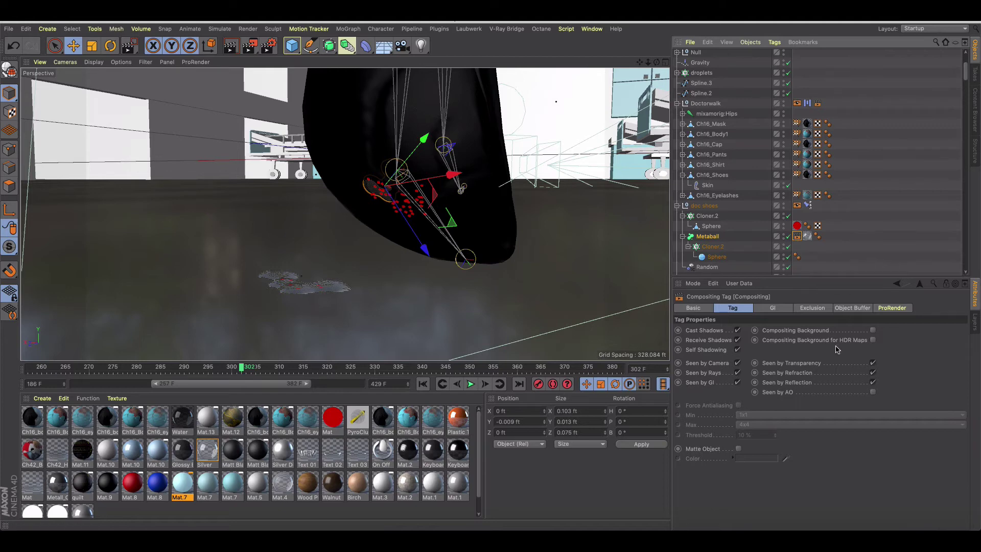
left_click(873, 393)
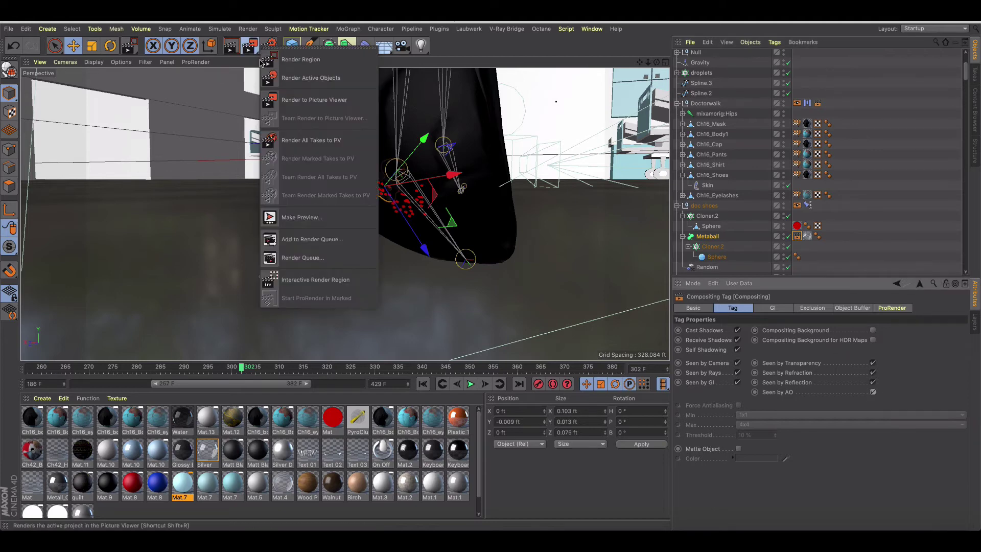
left_click_drag(232, 243, 401, 333)
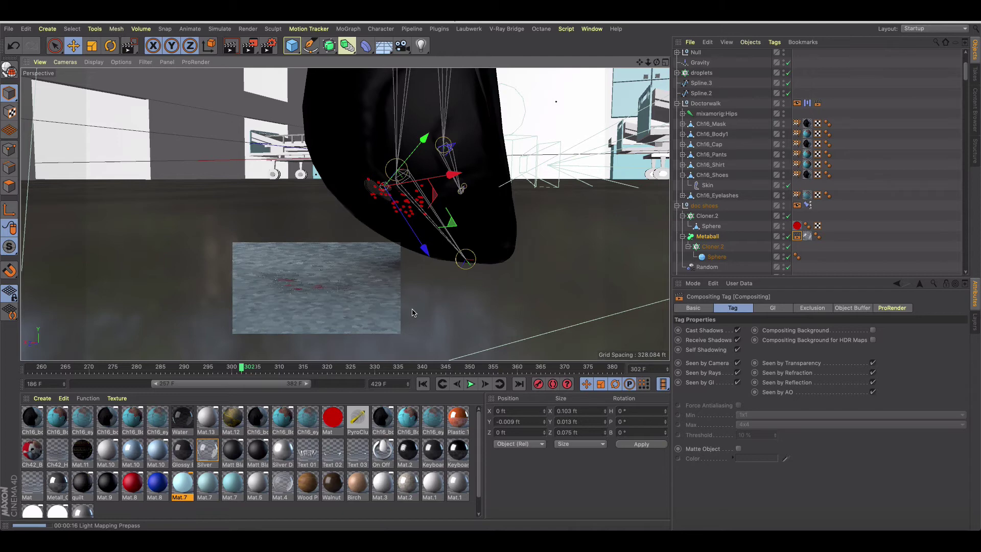
left_click(414, 313)
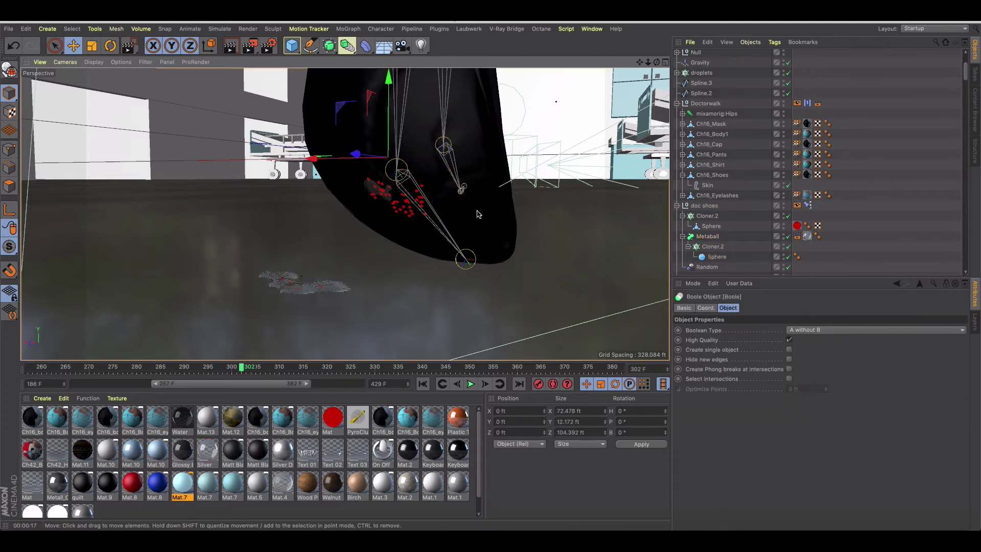
- Select the floor puddle's Metaball, test-render a region around it and turn off Seen by AO in its compositing tag
left_click(315, 292)
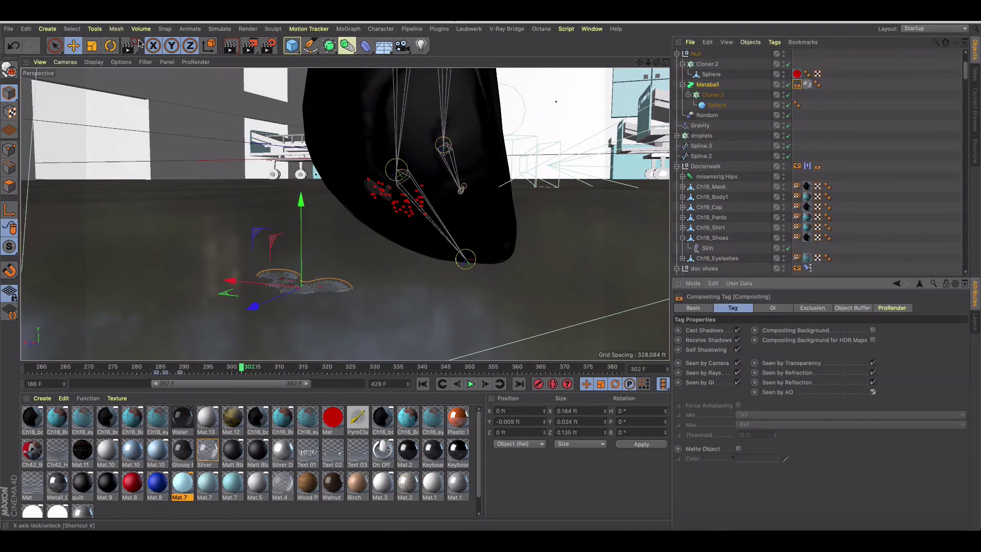
left_click(249, 46)
left_click(279, 57)
left_click_drag(198, 219, 394, 311)
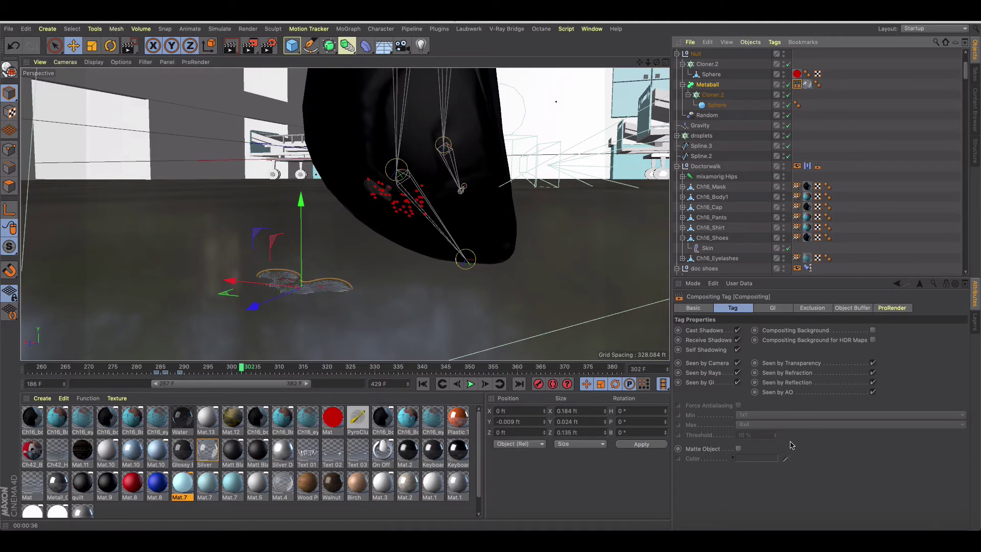
left_click(873, 392)
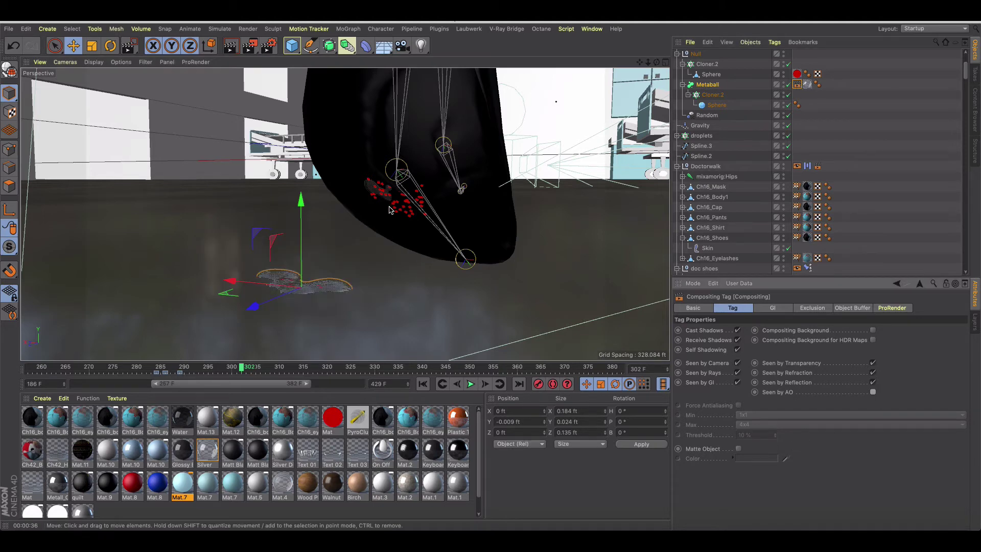
- Select the red droplet cloner on the shoe, inspect the doc shoes display tag's Visibility and scrub back to frame 283
left_click(377, 190)
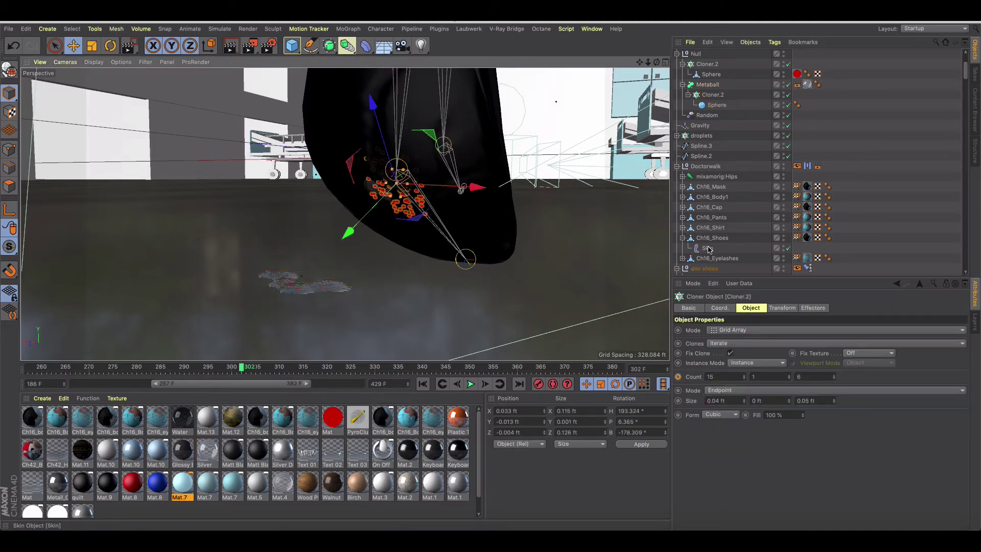
scroll(749, 227, "down", 2)
left_click(797, 226)
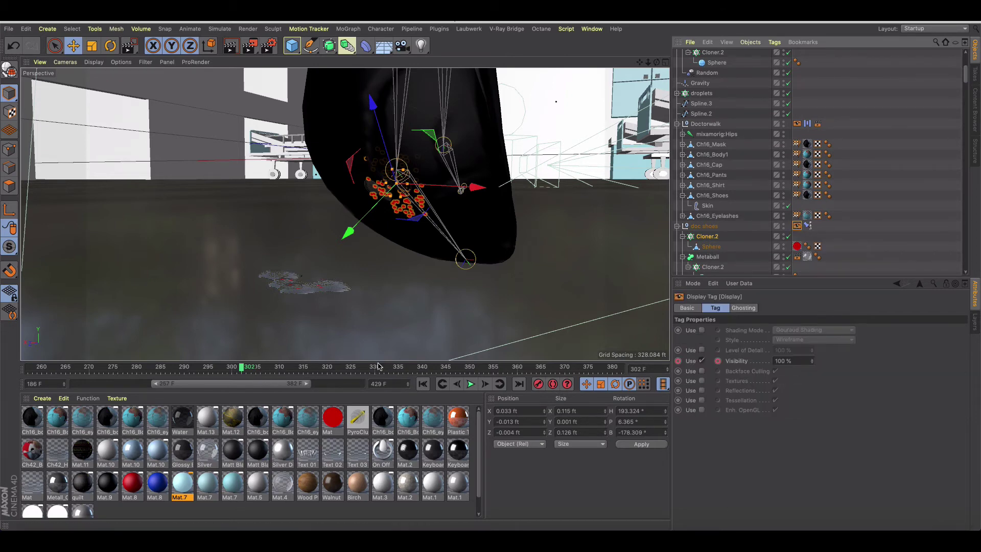
left_click_drag(252, 372, 152, 369)
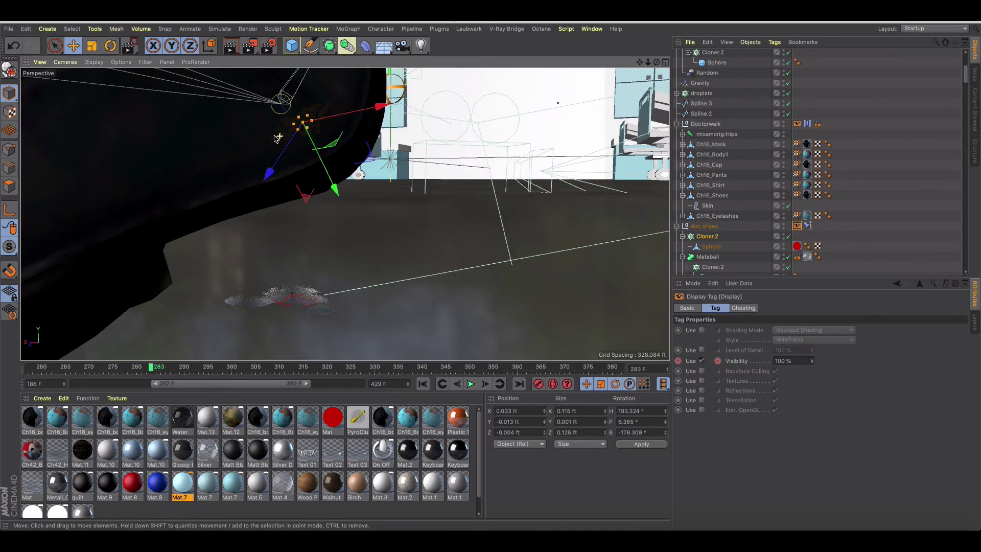
- Go to frame 284 and keyframe the doc shoes display tag's Visibility at 0%
left_click_drag(280, 136, 322, 153, "alt")
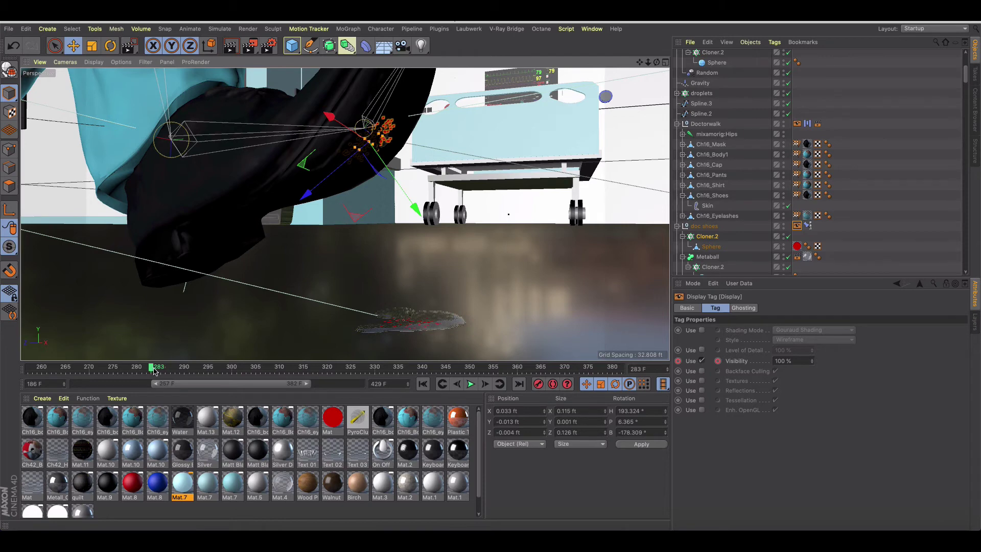
left_click(156, 370)
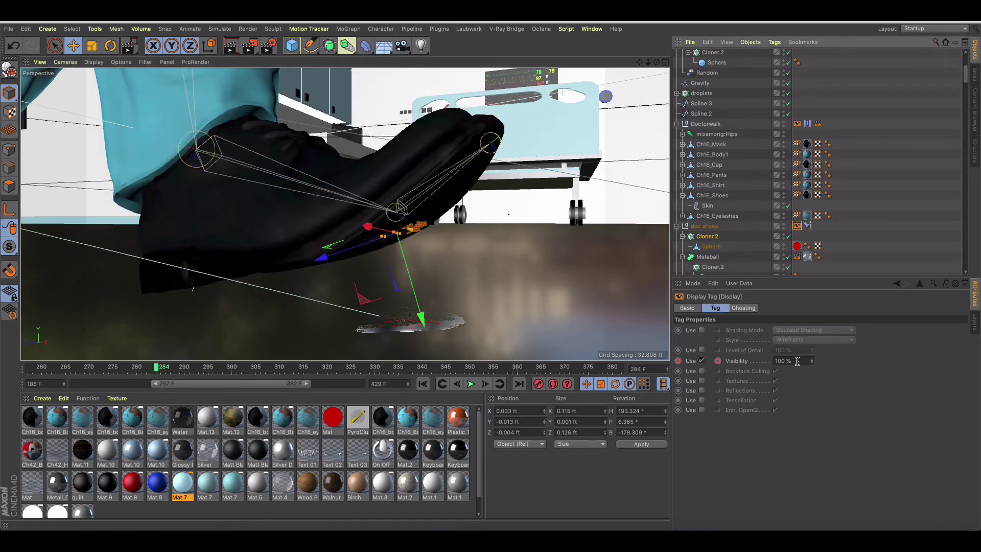
left_click_drag(797, 361, 749, 361)
type("0")
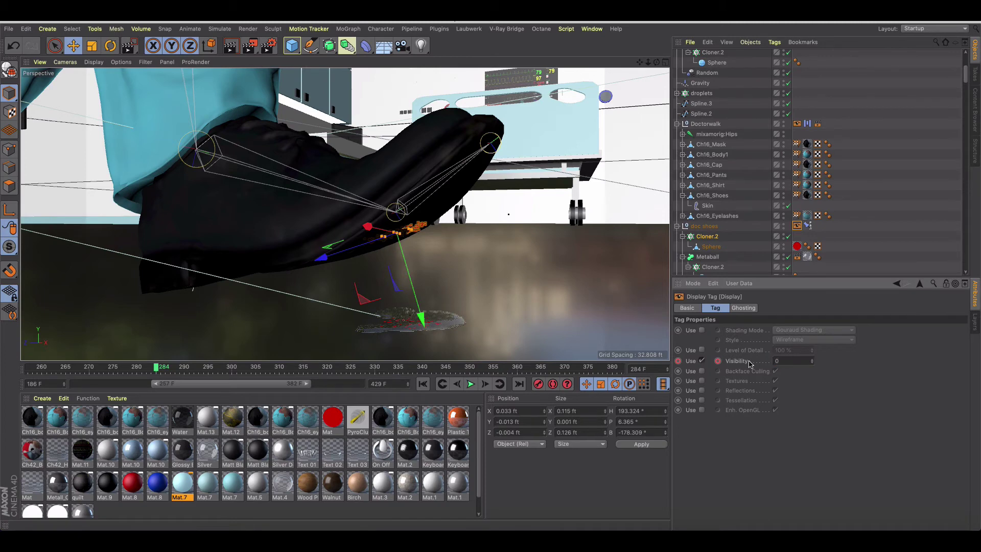
key("Return")
left_click(719, 361)
left_click(679, 361)
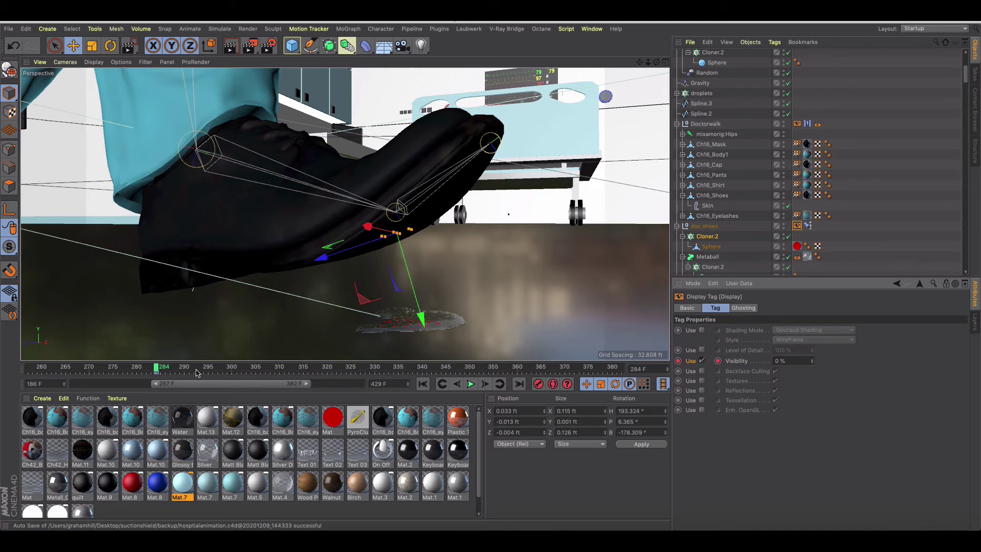
- Move to frame 292 and set the display tag's Visibility to 100%
left_click_drag(156, 371, 194, 373)
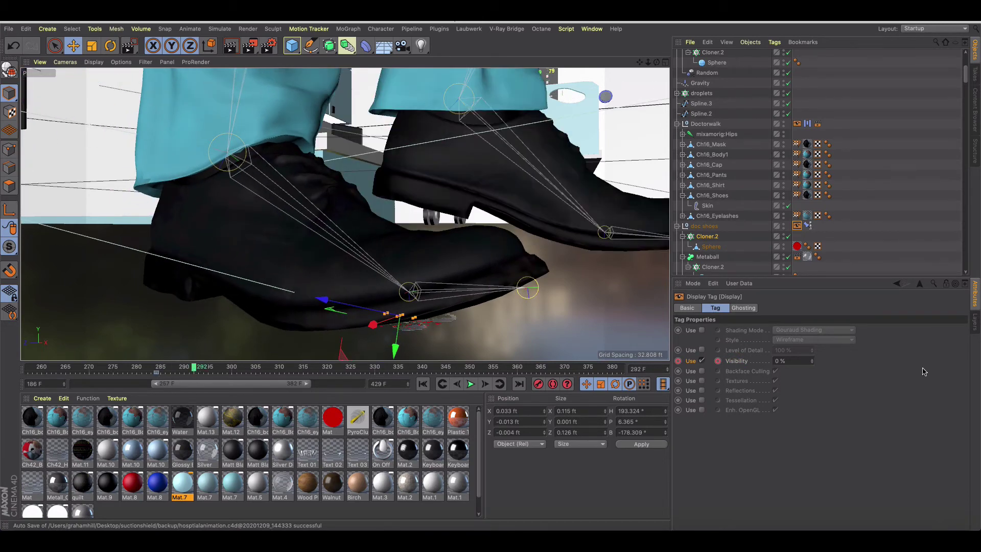
double_click(778, 361)
type("10")
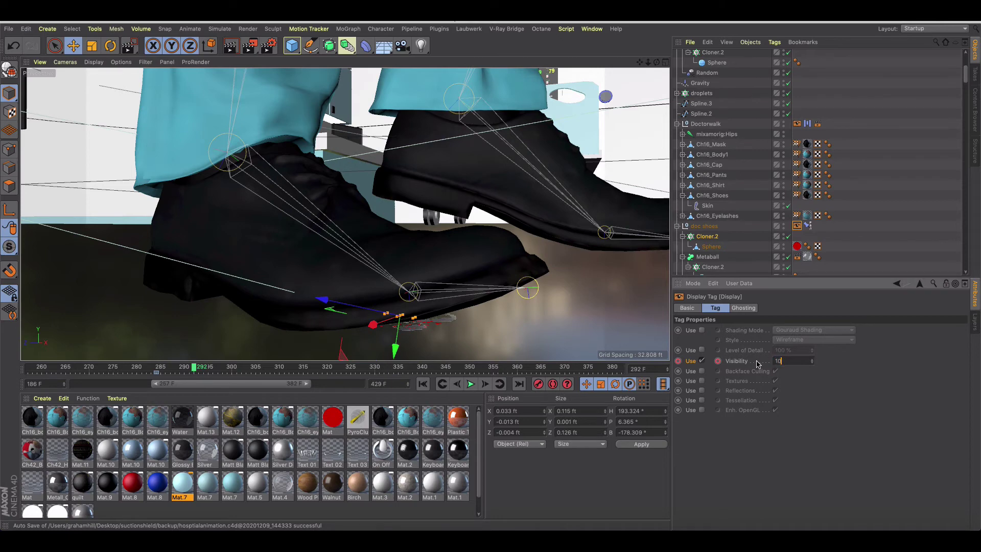
type("0")
key("Return")
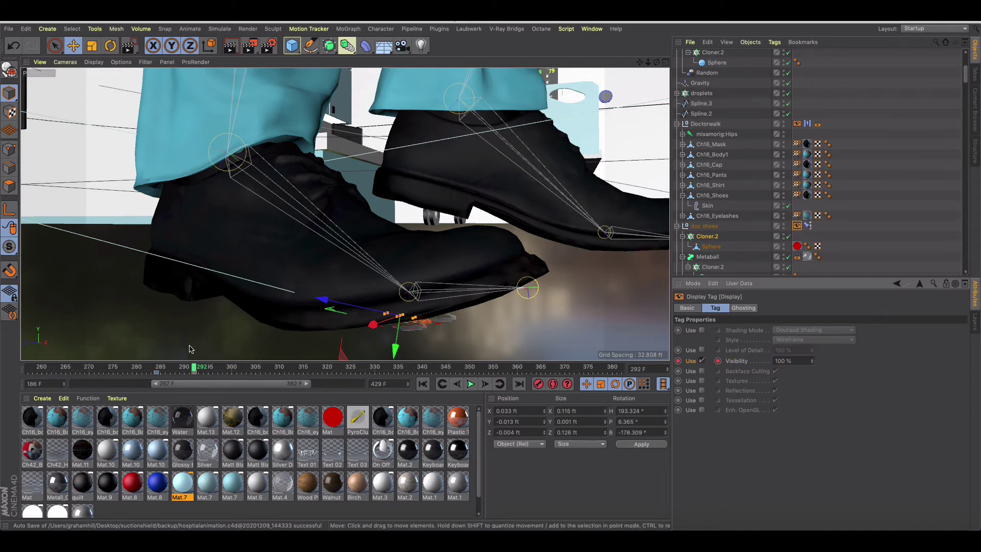
- Scrub between frames 279 and 284 to check how the shoe droplets fade in
left_click_drag(195, 370, 133, 371)
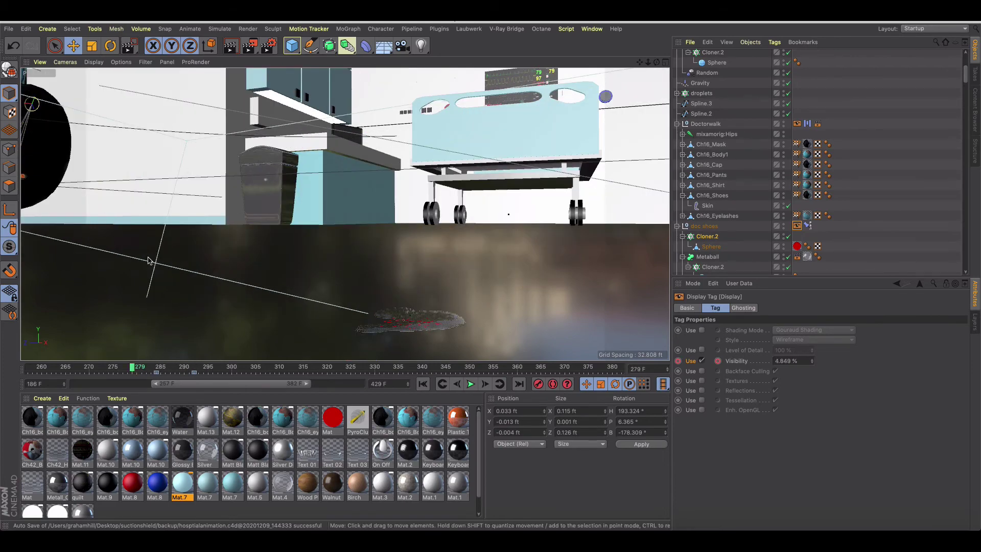
scroll(160, 256, "up", 10)
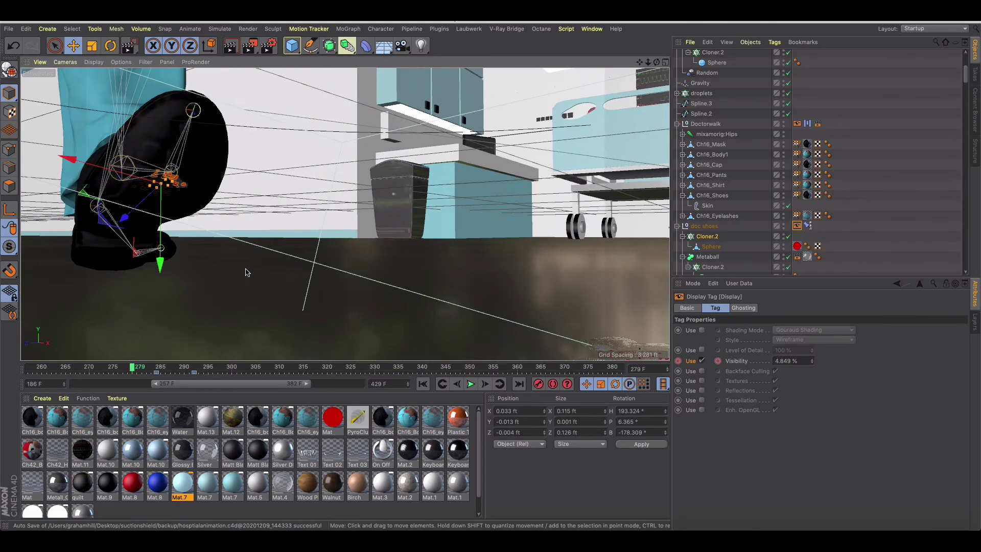
left_click(157, 370)
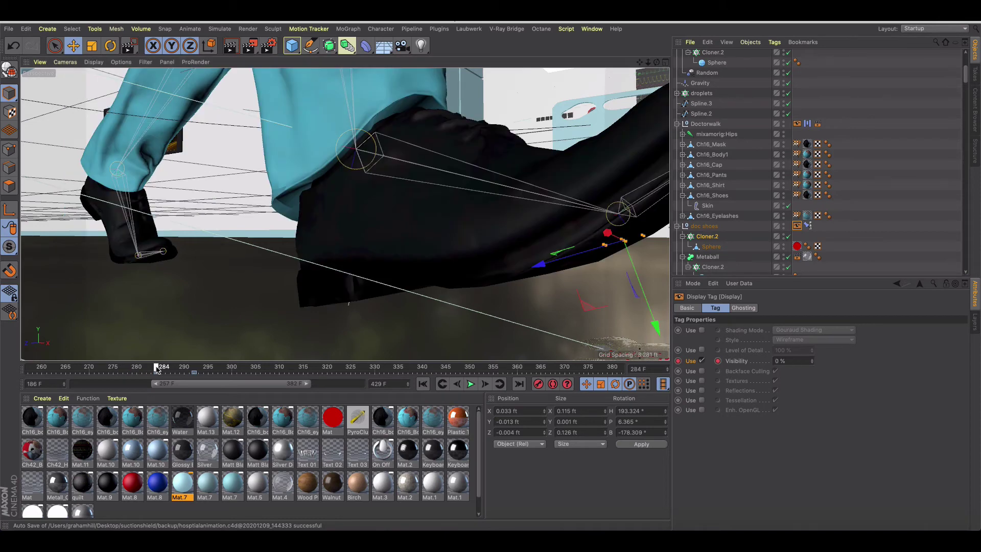
left_click_drag(156, 369, 134, 369)
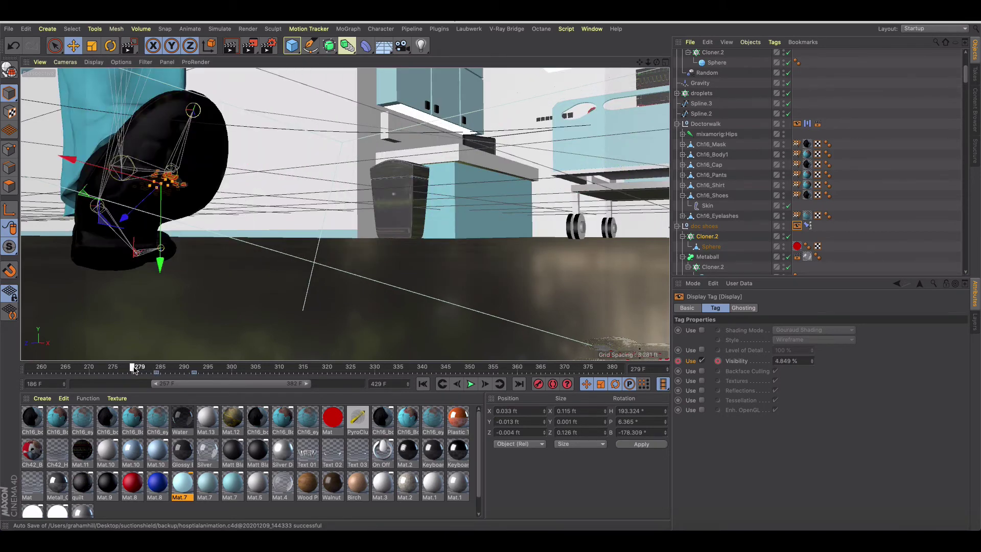
- Extend the preview range back to frame 186 and shift the droplet Visibility keyframes earlier, to around frame 283
left_click_drag(134, 369, 80, 385)
left_click_drag(364, 376, 302, 375)
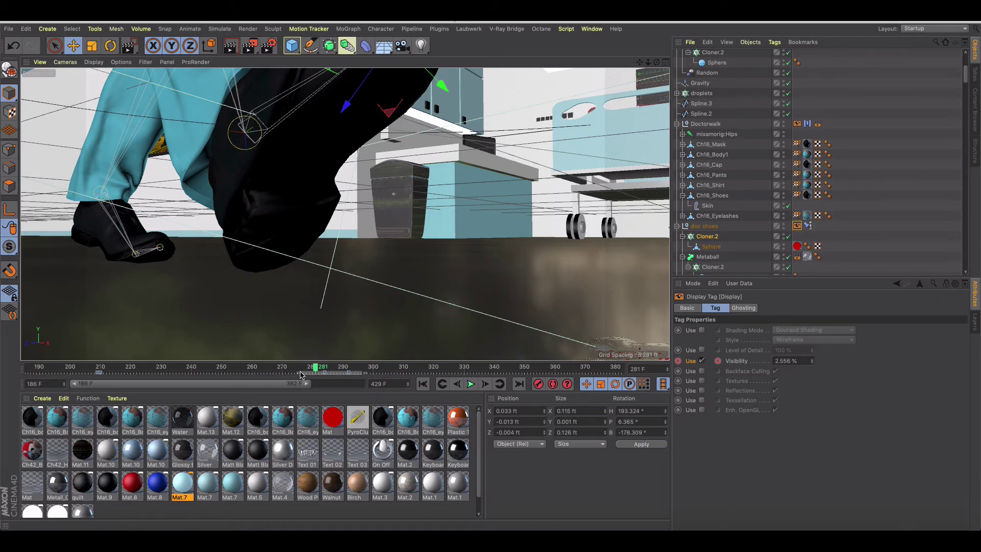
left_click_drag(116, 375, 322, 368)
left_click(315, 326)
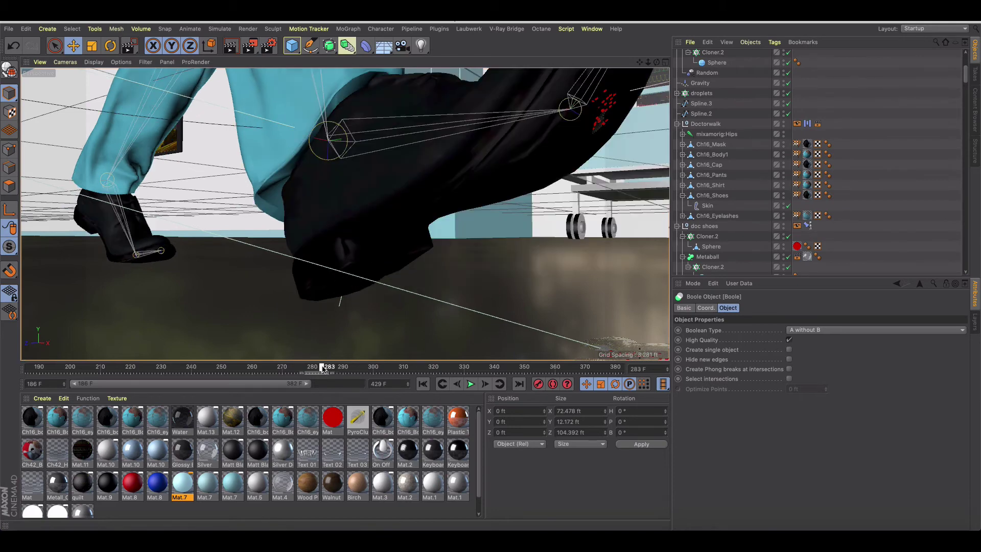
- Reselect the doc shoes display tag, shift its Visibility keyframes a few frames later and go to frame 285
left_click(710, 227)
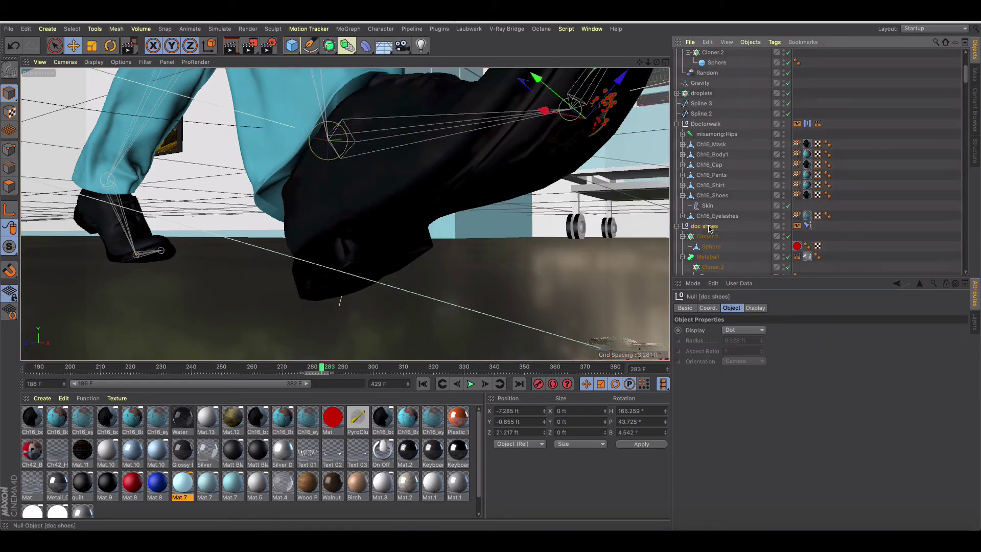
left_click(797, 225)
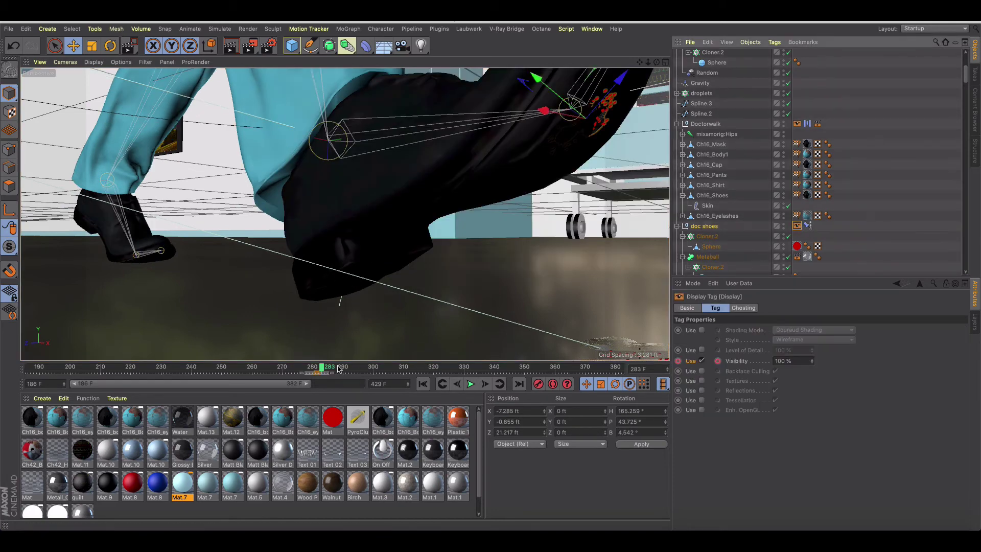
left_click(314, 375)
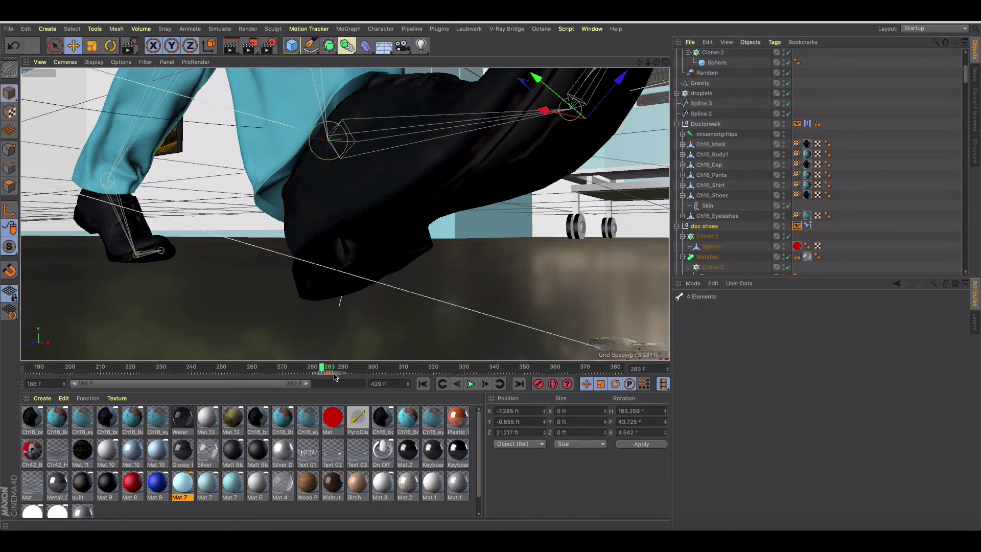
left_click(335, 368)
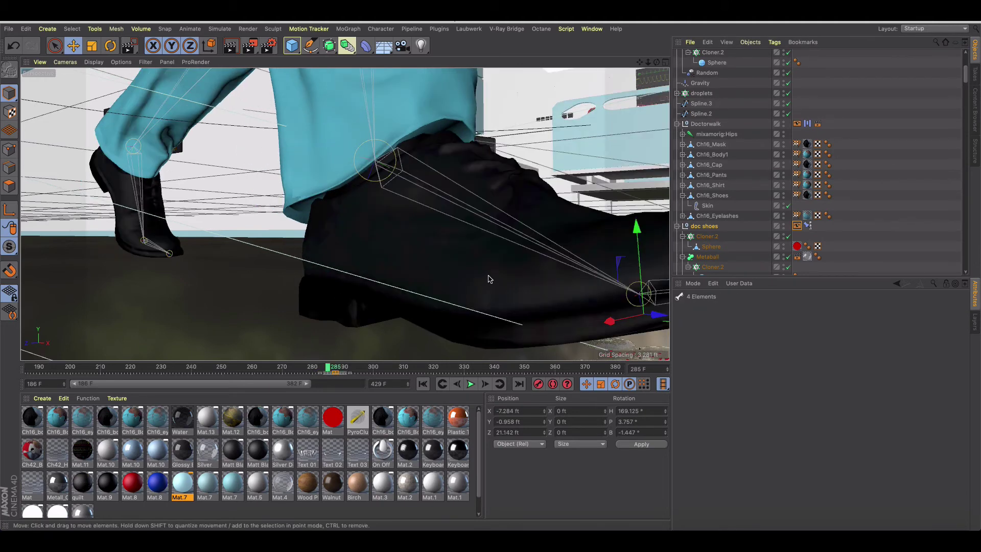
- Enable the Stage object to view the shoe through its active camera and inspect its Camera setting
scroll(458, 278, "up", 5)
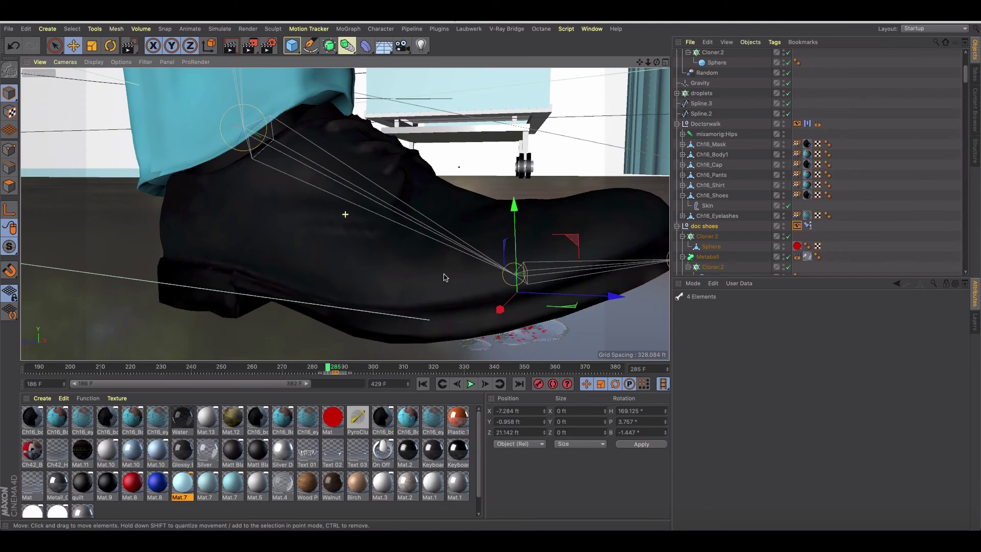
mouse_move(444, 278)
left_mouse_down("alt")
mouse_move(403, 263)
mouse_move(430, 278)
left_mouse_up("alt")
scroll(738, 109, "up", 5)
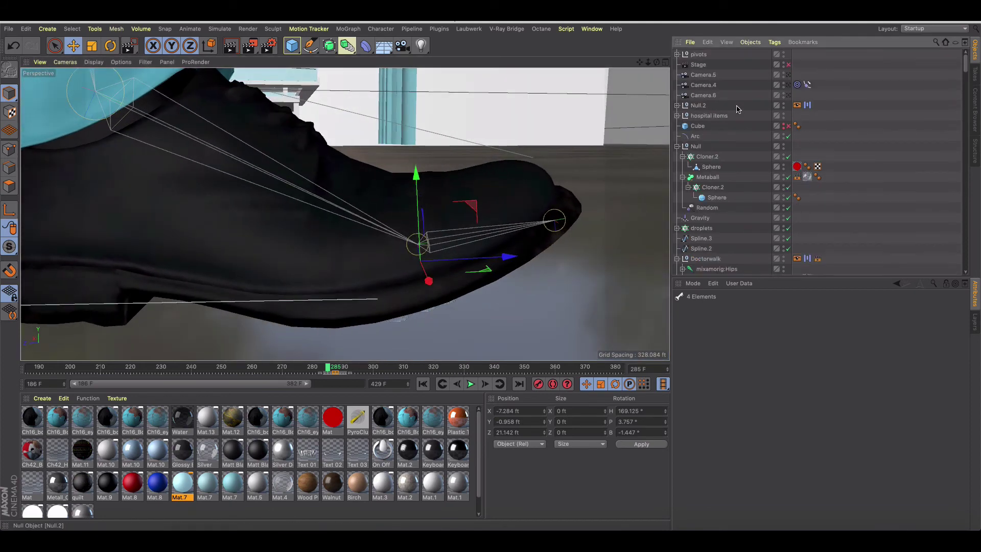
left_click(789, 65)
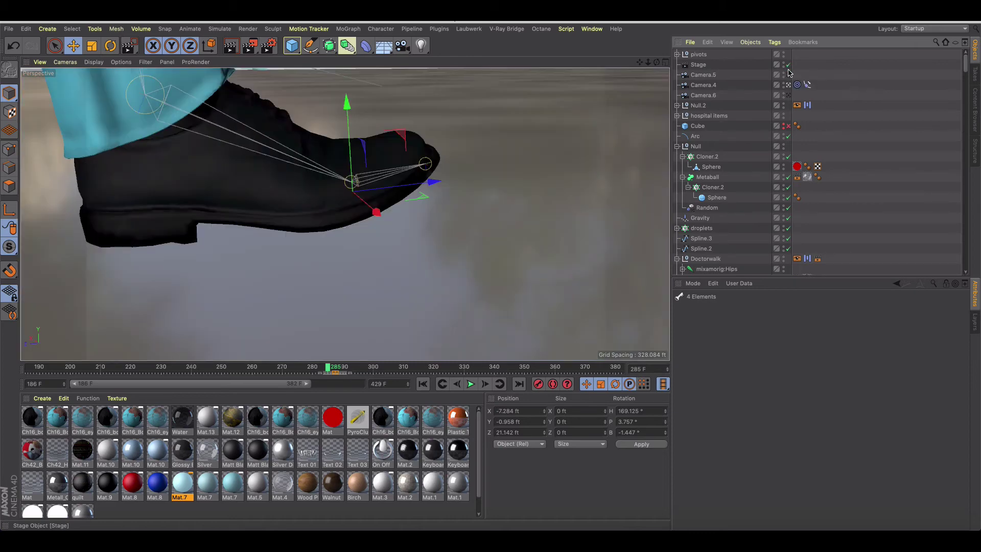
left_click(699, 67)
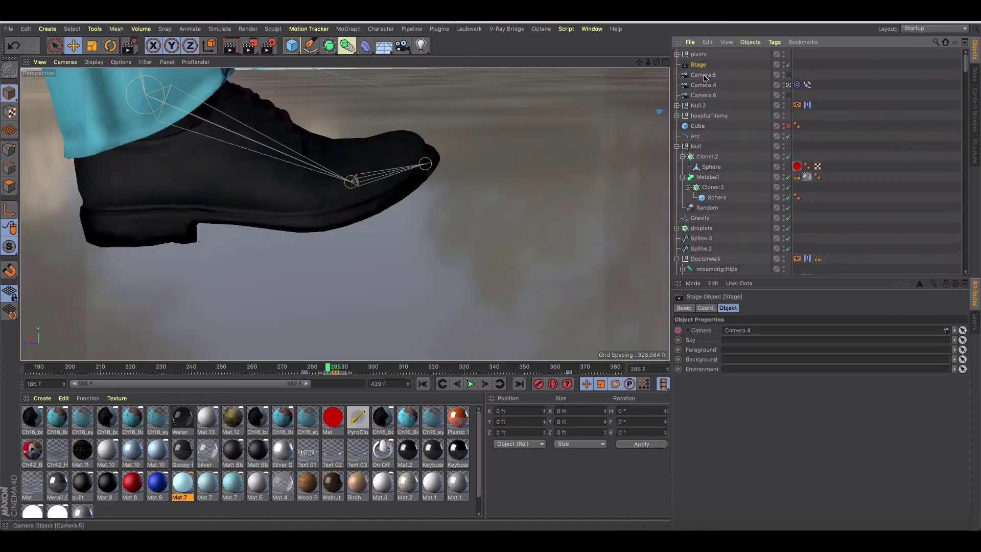
- Disable the Stage object and examine the doctor's shoe and the surrounding hospital room from the free view
left_click(789, 65)
scroll(388, 230, "up", 3)
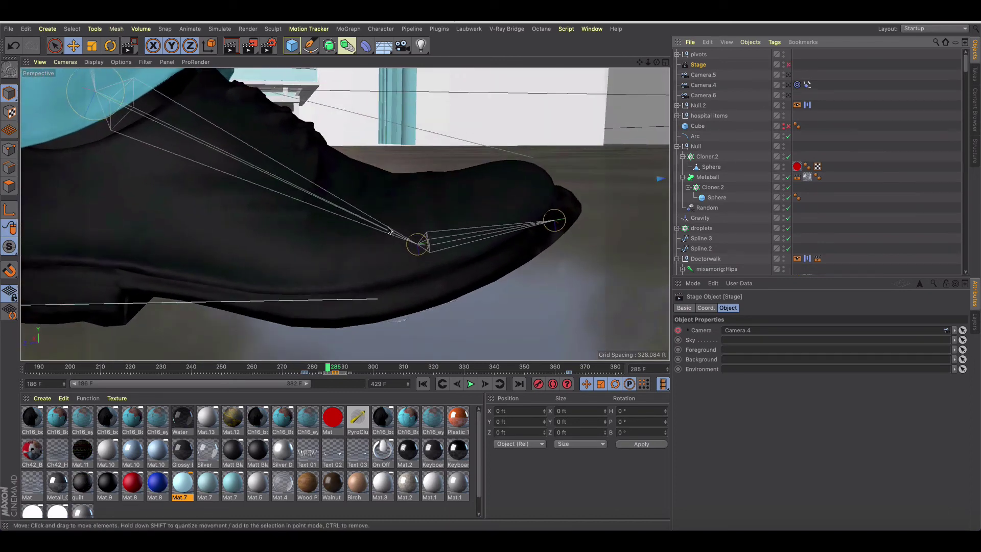
scroll(396, 229, "down", 6)
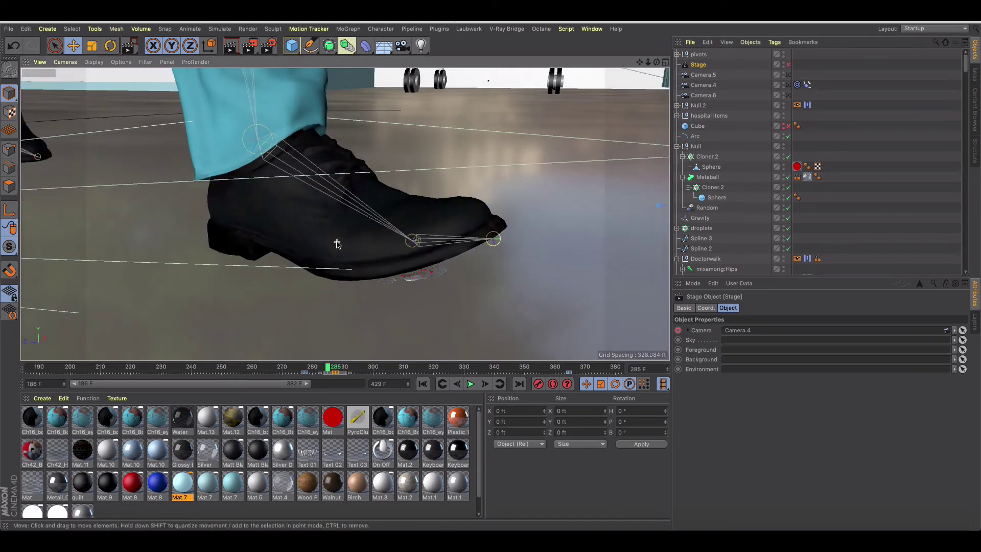
scroll(300, 222, "down", 8)
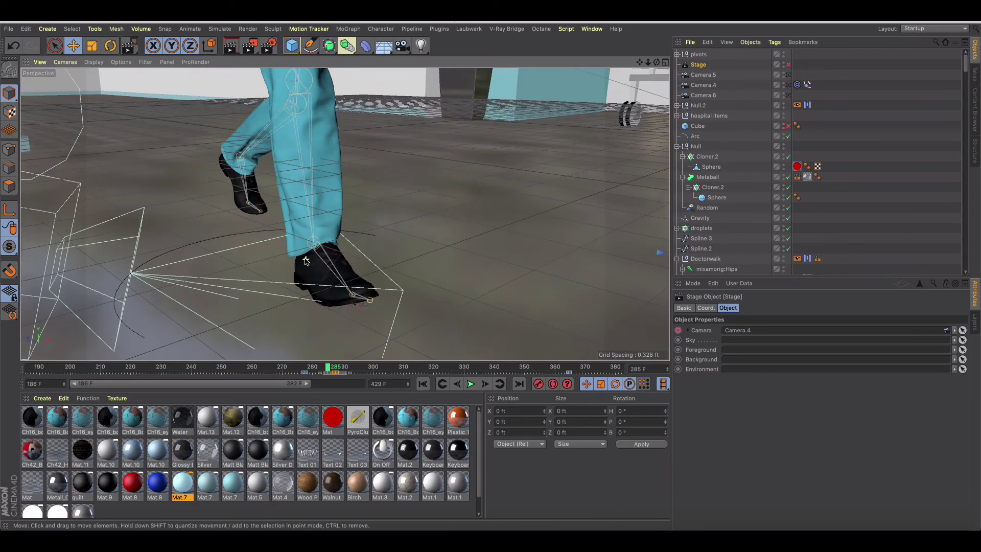
scroll(289, 249, "down", 5)
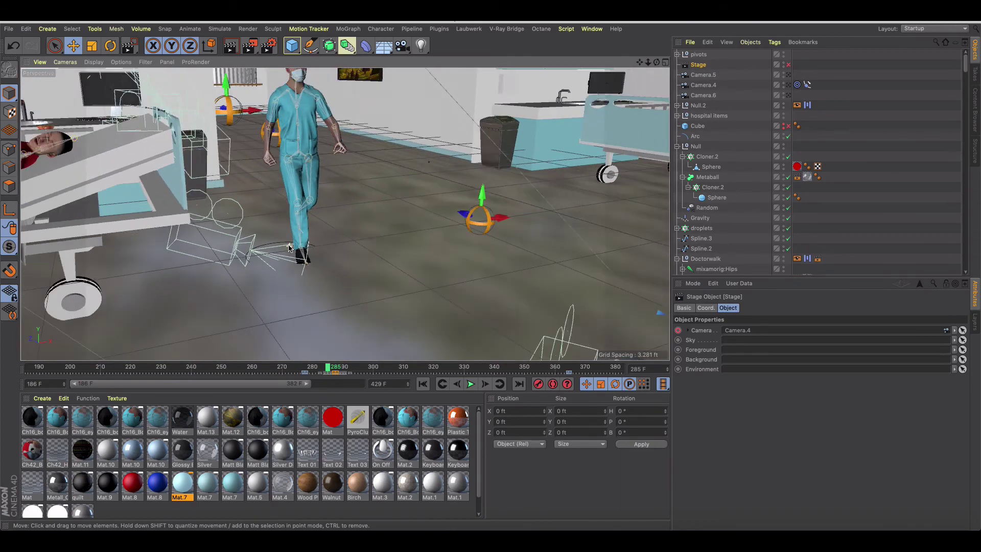
scroll(188, 119, "up", 10)
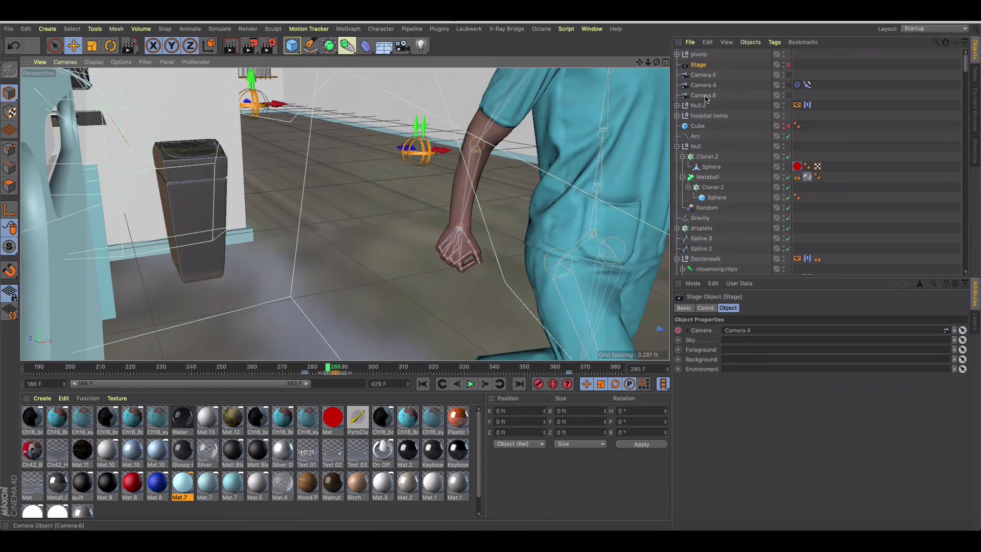
- Enable the Stage object again and play the animation from the start through its cameras
left_click(788, 65)
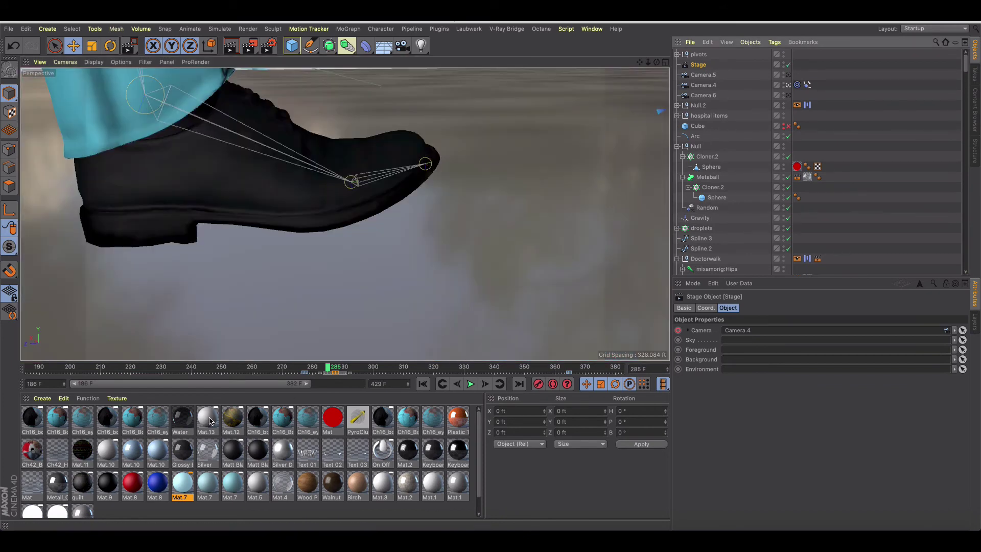
left_click(213, 371)
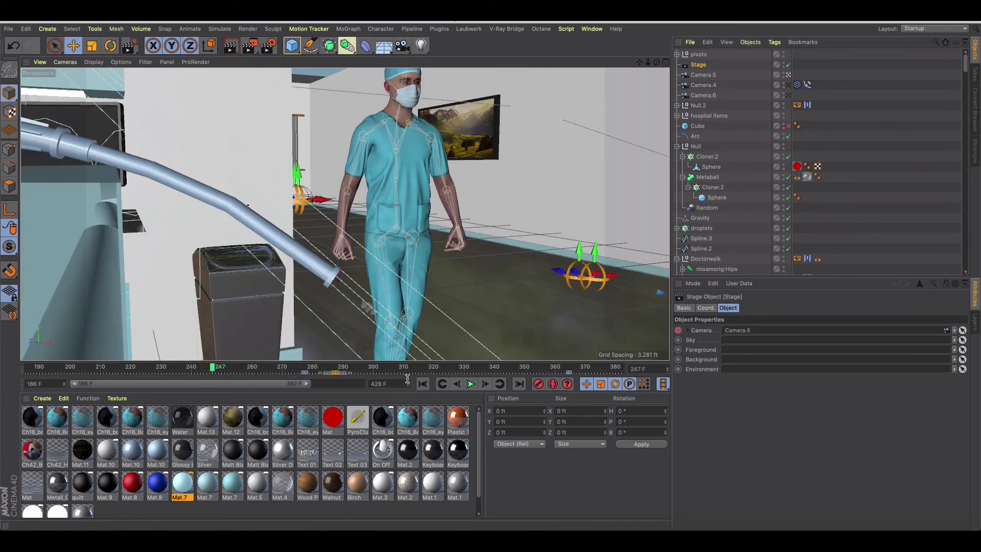
left_click(423, 384)
left_click(470, 385)
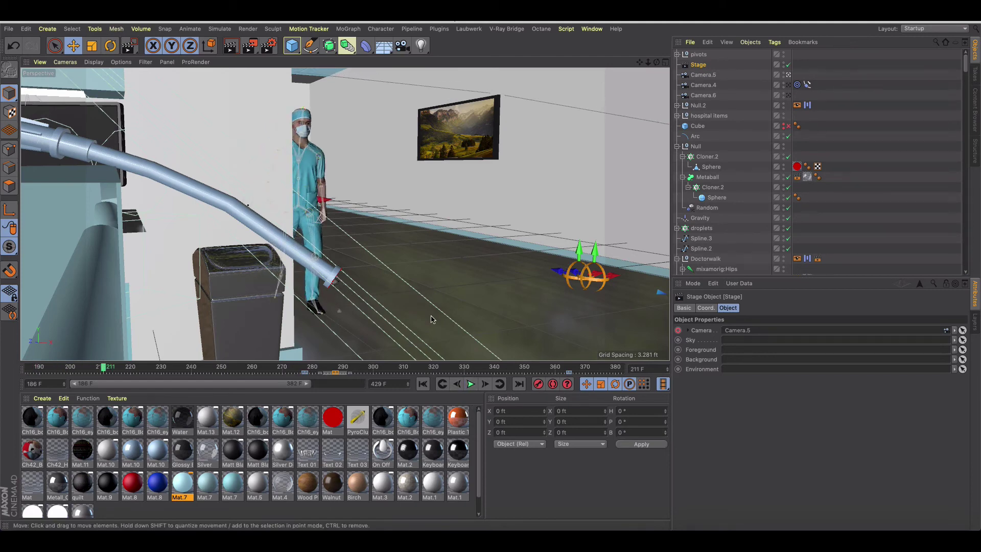
- Return to the free view, select the Tube at its droplet-covered end and inspect the settings of its Cloner
left_click_drag(613, 128, 89, 115, "alt")
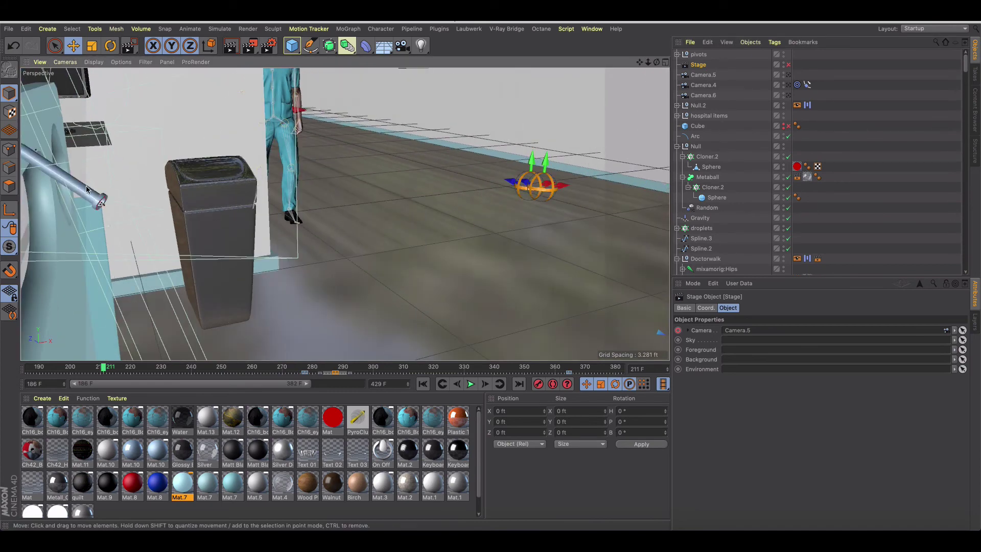
scroll(90, 197, "up", 6)
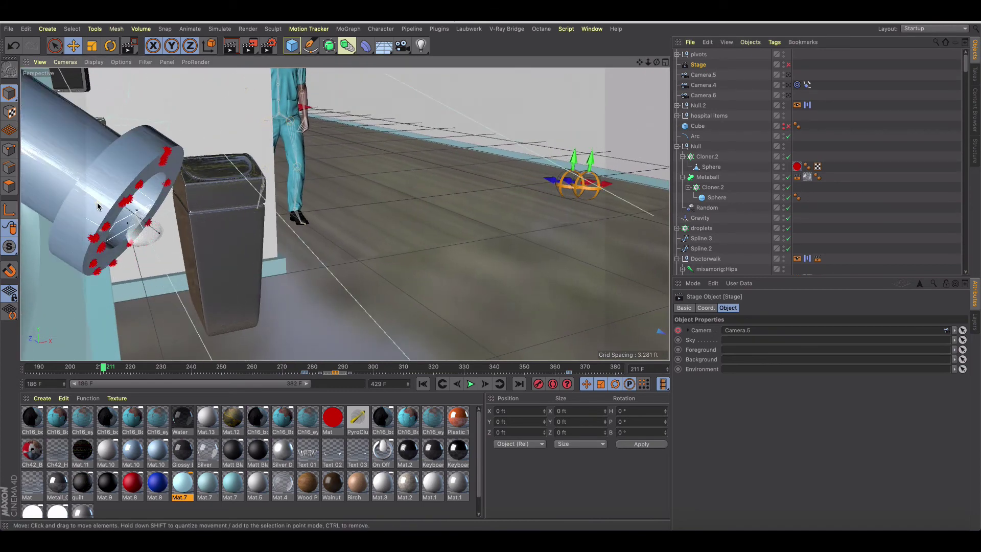
scroll(107, 212, "up", 5)
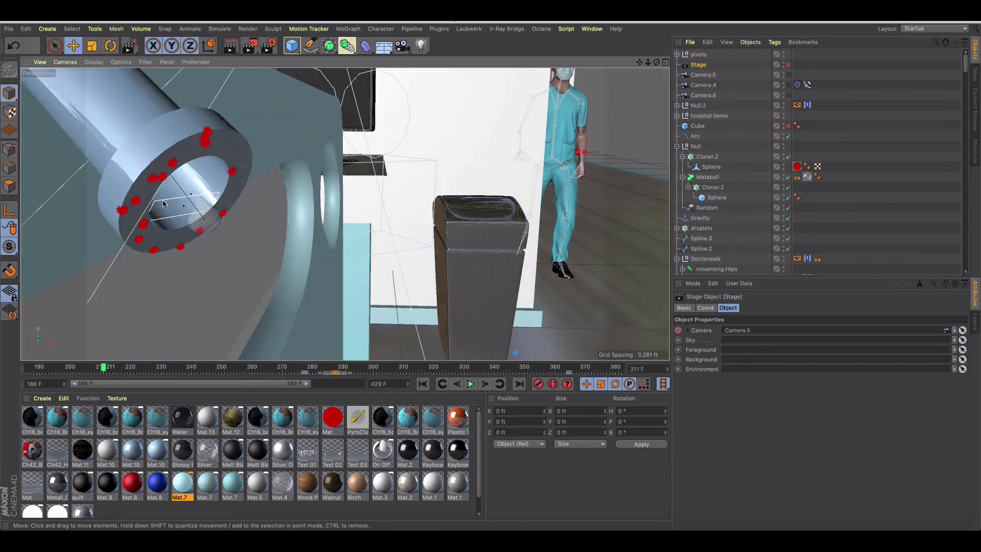
left_click(164, 204)
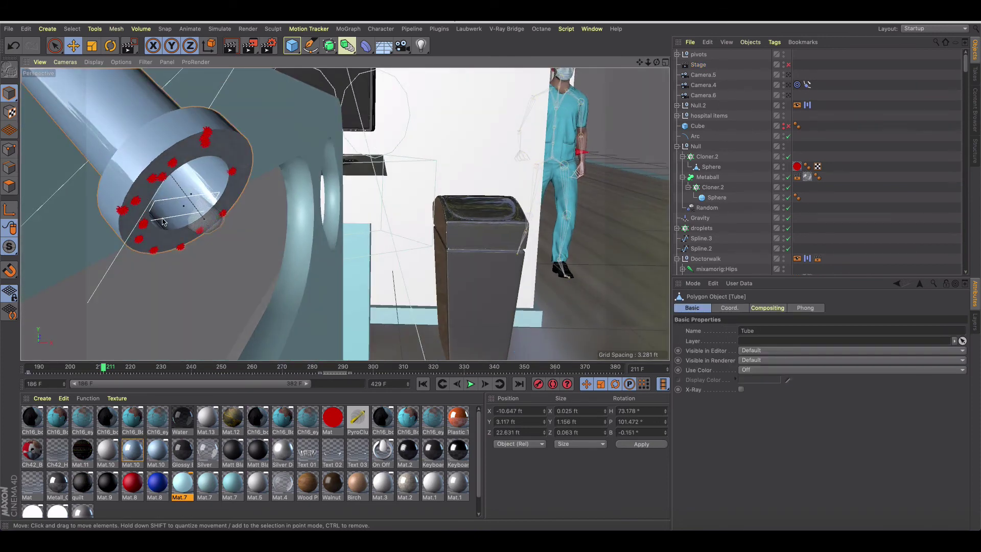
scroll(730, 144, "down", 10)
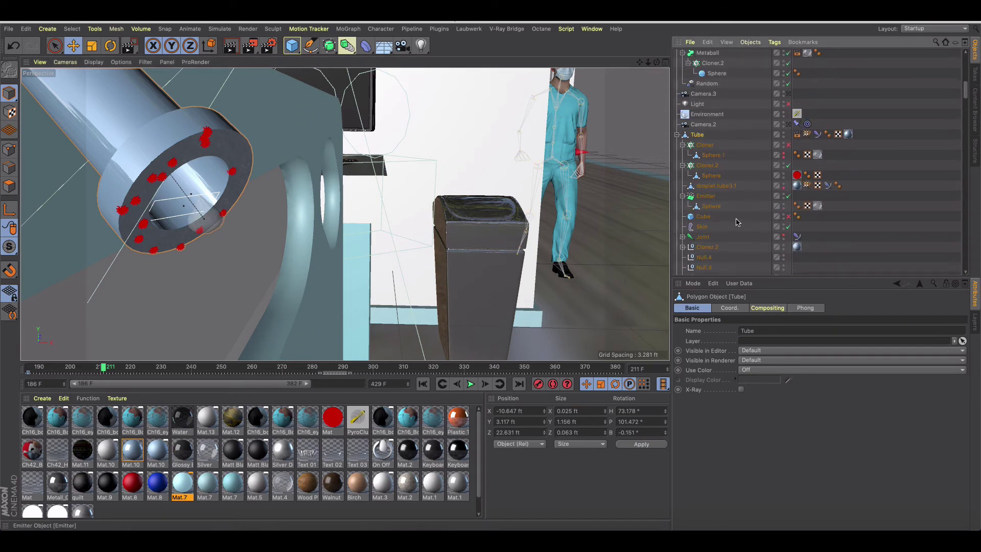
left_click(705, 115)
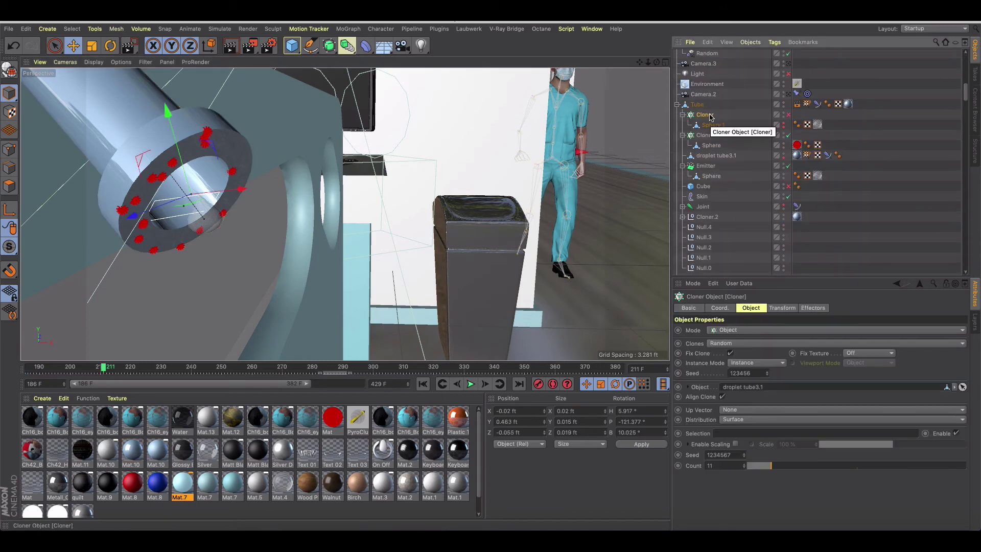
- Inspect the tube's Emitter and its Sphere, and scrub the timeline to frame 207 to view the emitted droplets
left_click(705, 166)
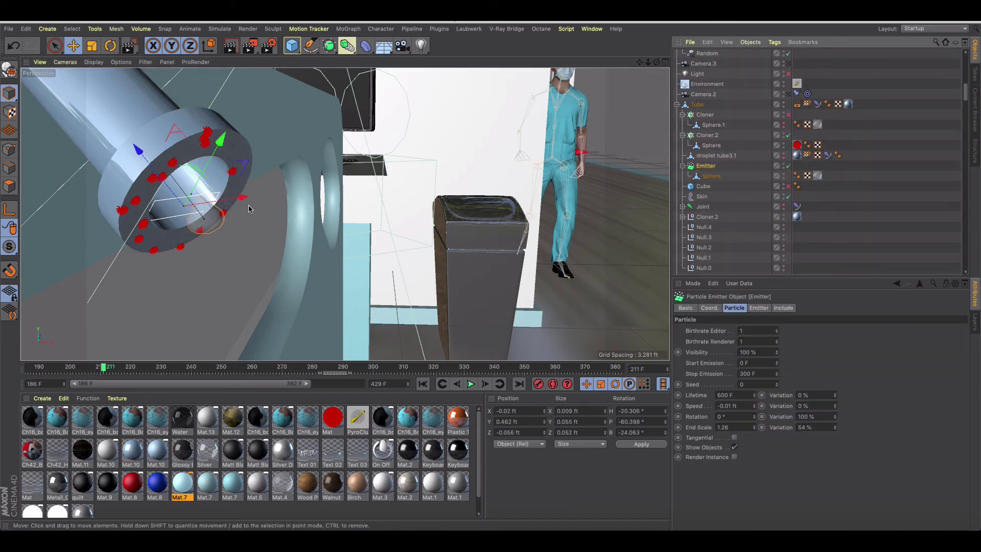
left_click(711, 177)
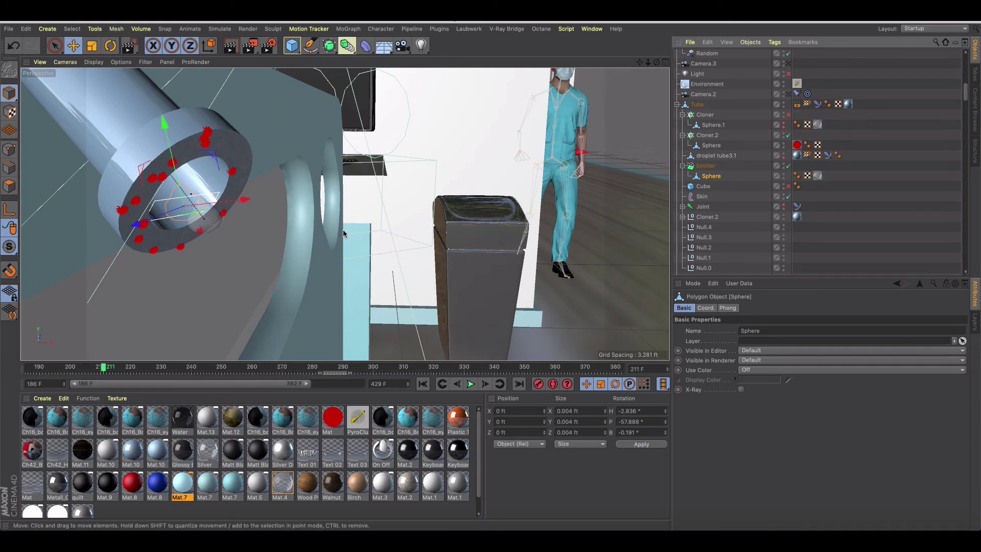
mouse_move(104, 367)
left_mouse_down()
mouse_move(113, 367)
mouse_move(91, 371)
left_mouse_up()
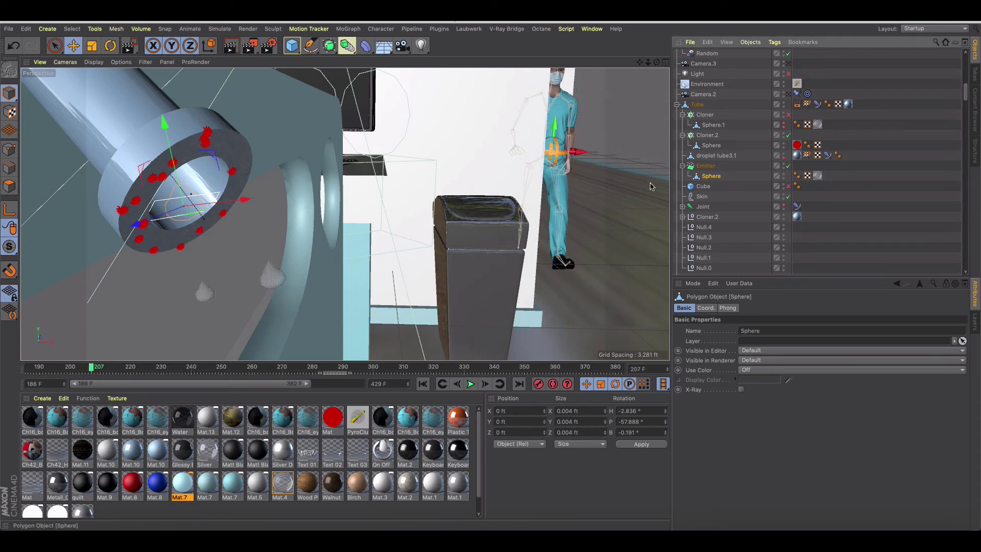
- Look through the object list, reselect the tube's Emitter and examine its Particle settings
scroll(699, 154, "up", 5)
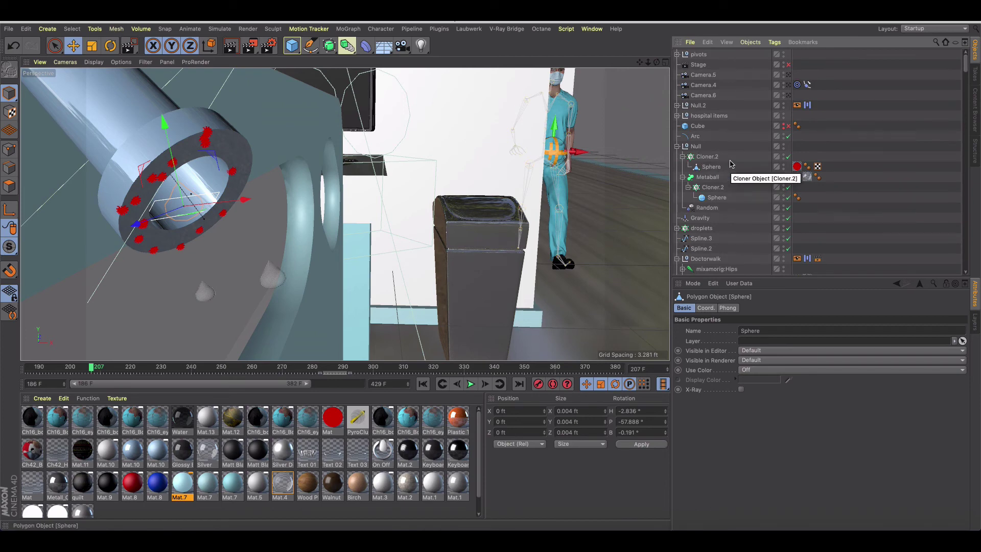
scroll(730, 166, "down", 4)
scroll(730, 166, "down", 3)
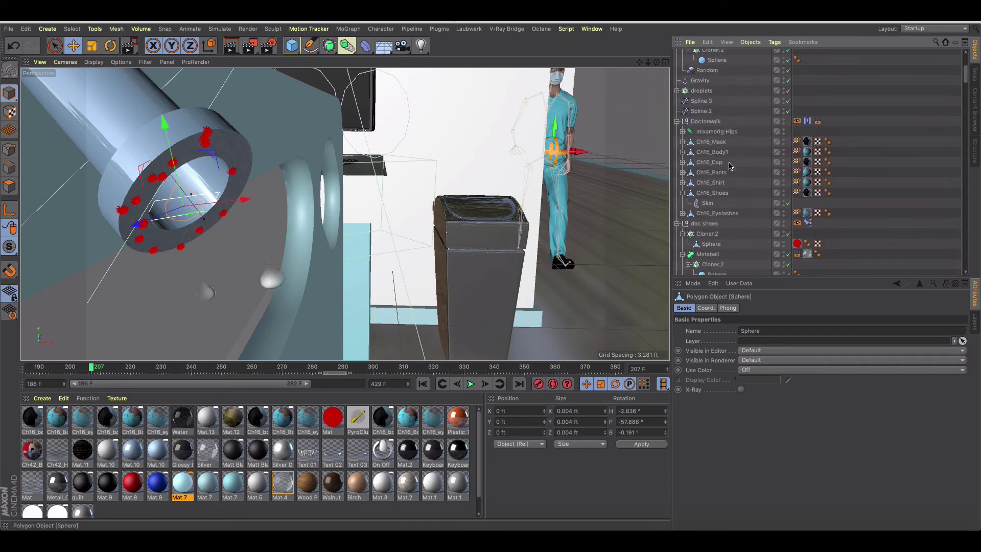
scroll(730, 166, "down", 4)
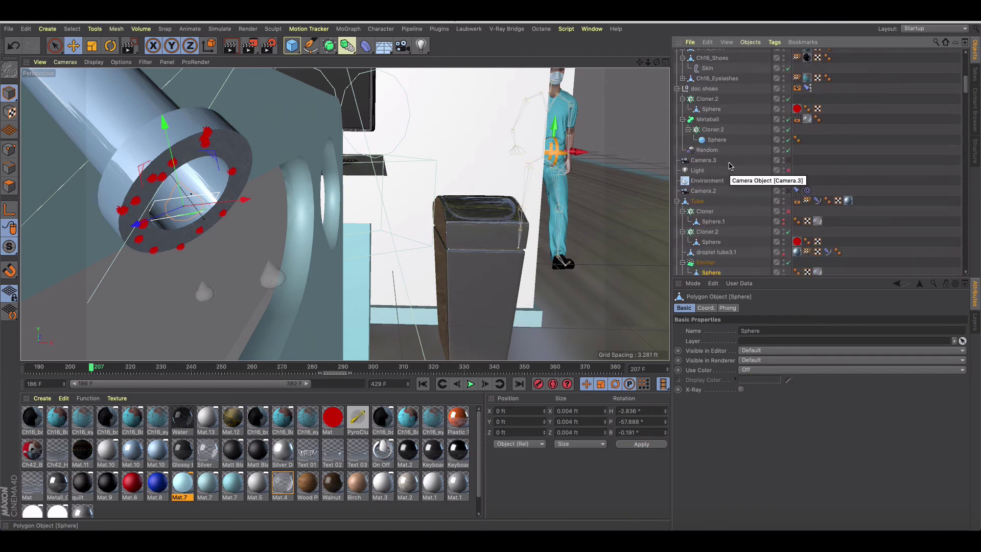
scroll(730, 167, "down", 1)
left_click(713, 241)
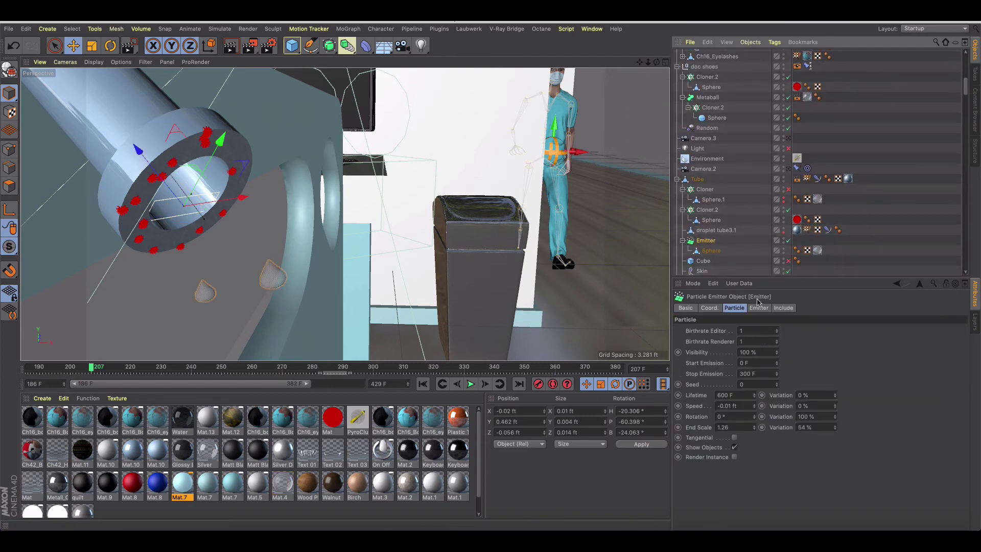
left_click(783, 308)
left_click(743, 310)
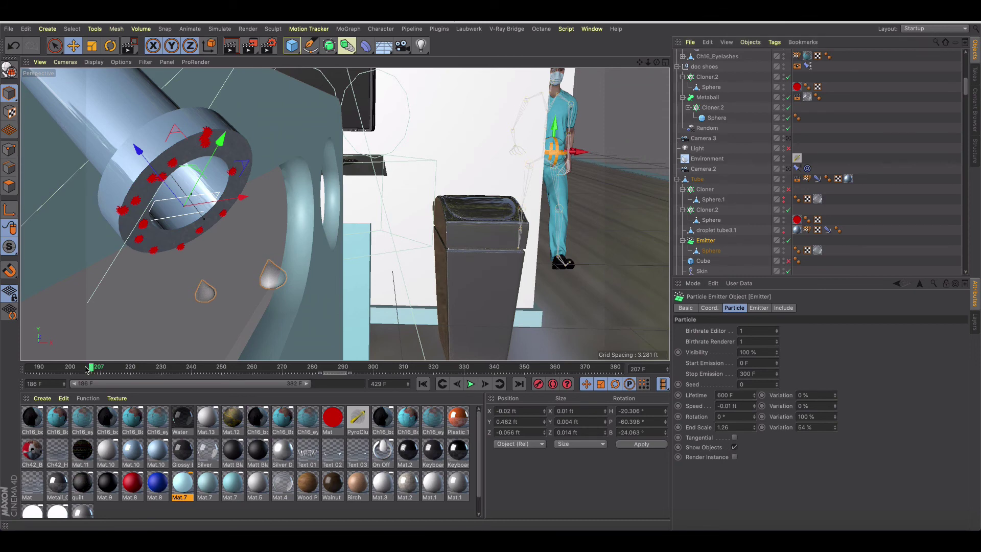
- Play the droplet emission from frame 186, pause it at frame 235 and examine the tube's end from several distances
left_click_drag(103, 369, 24, 367)
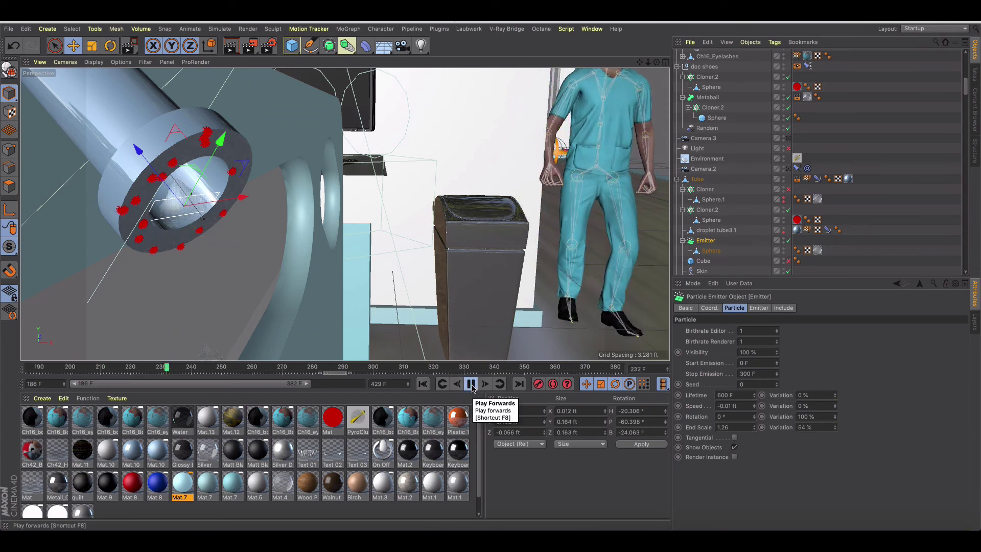
left_click(470, 384)
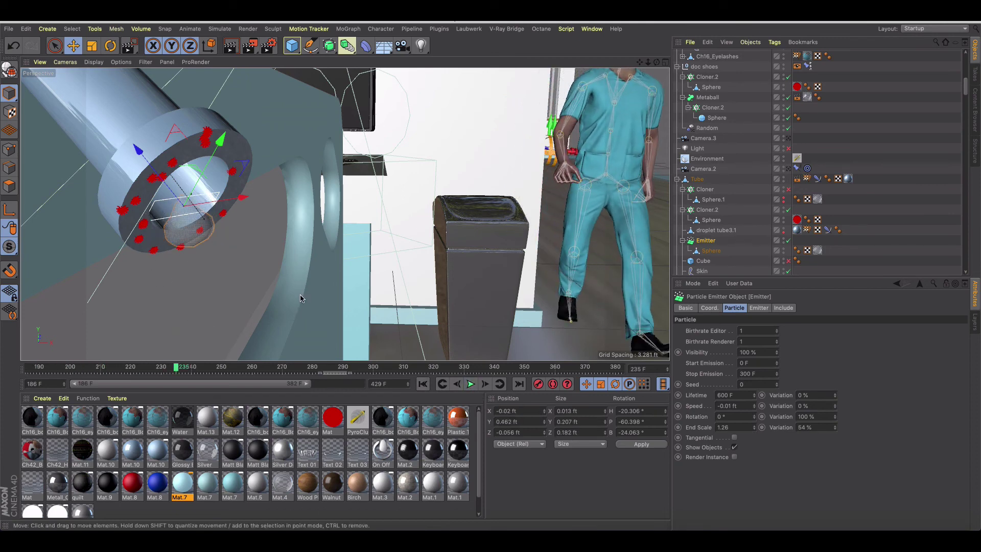
scroll(299, 299, "down", 5)
scroll(304, 221, "up", 5)
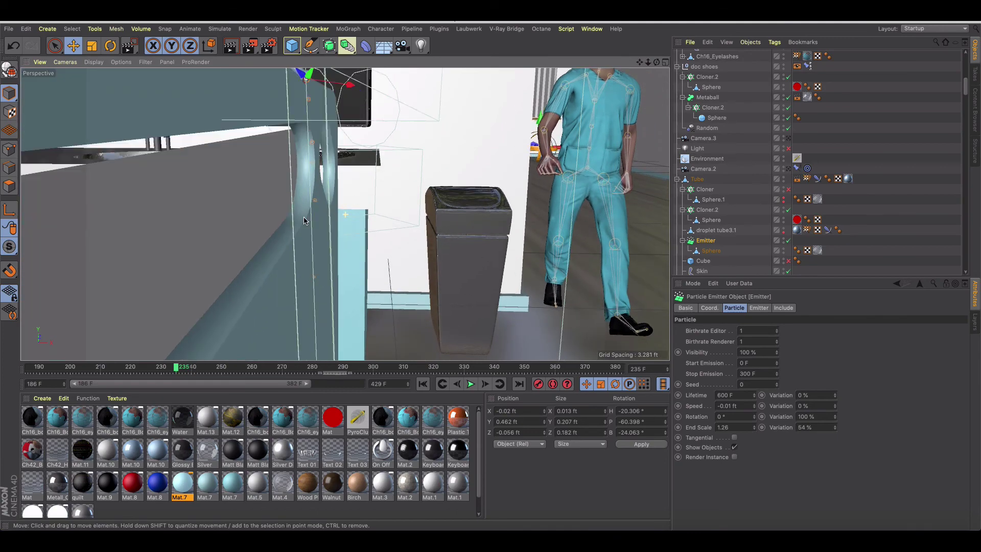
scroll(312, 194, "down", 5)
scroll(303, 217, "up", 5)
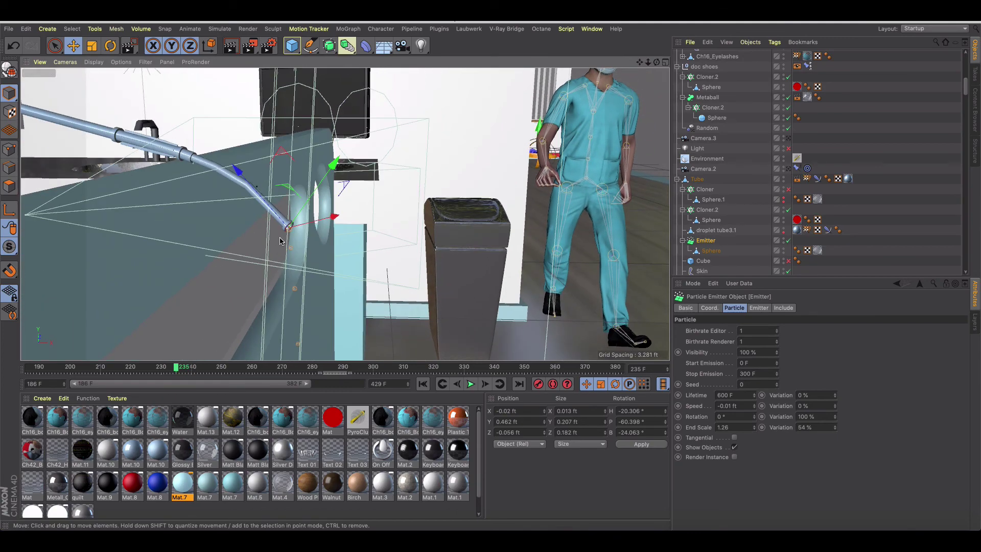
scroll(311, 210, "down", 3)
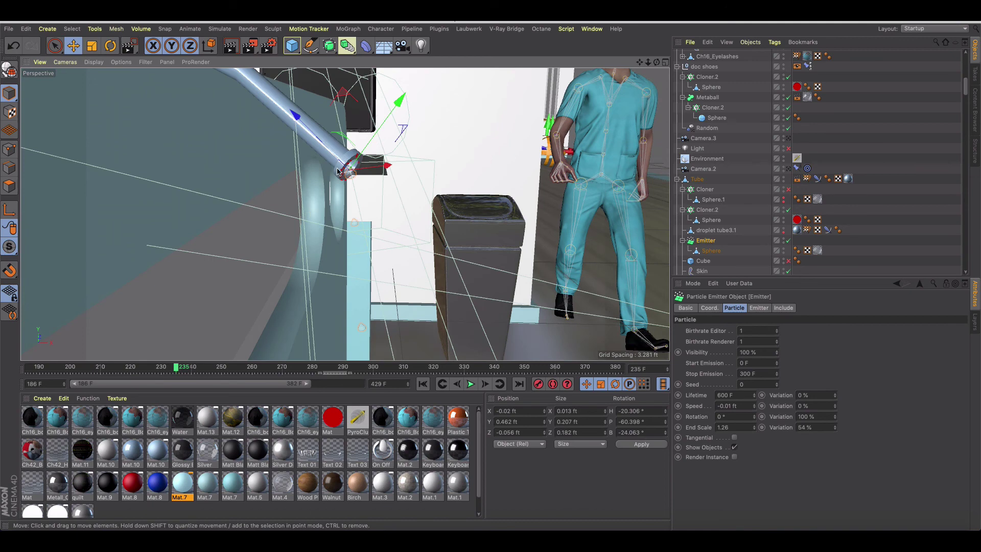
scroll(328, 175, "up", 2)
scroll(333, 177, "up", 1)
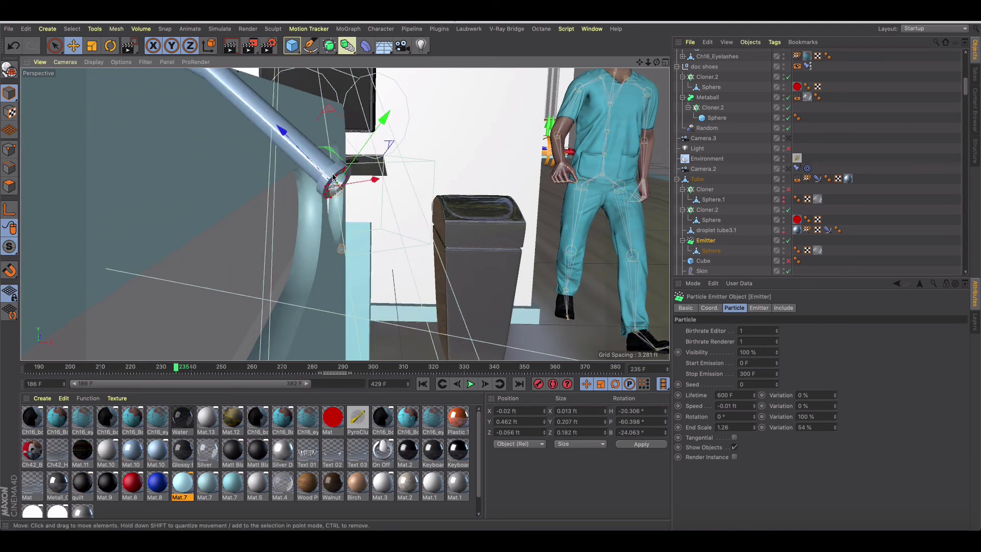
scroll(330, 174, "up", 4)
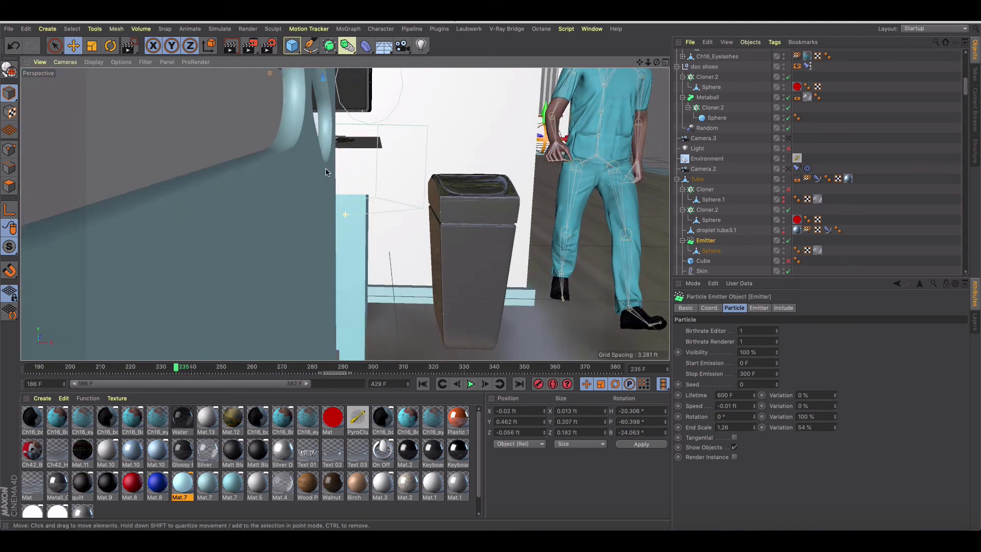
- Resume playback to watch the droplets fall beside the tube, stop it and return to frame 186
left_click(471, 384)
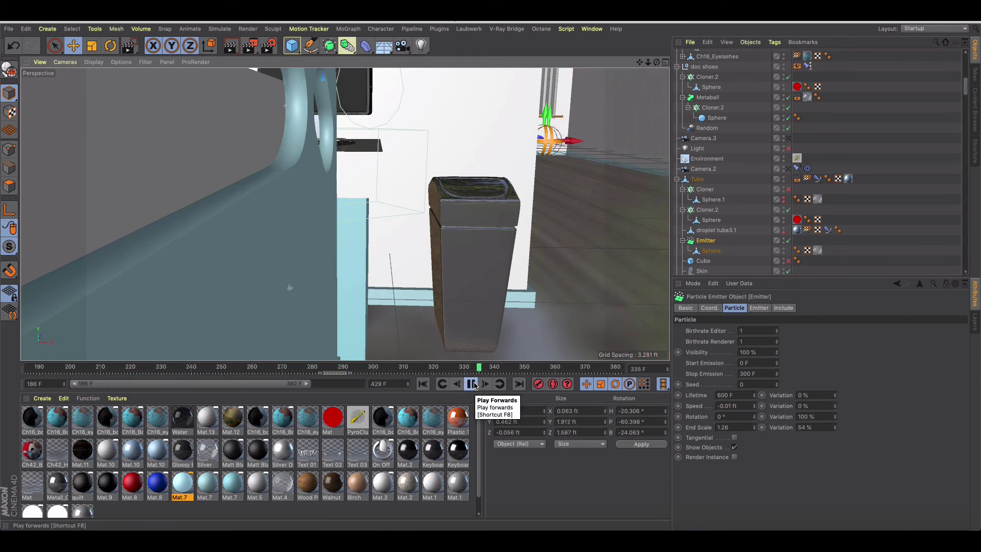
left_click(470, 384)
left_click_drag(523, 367, 463, 374)
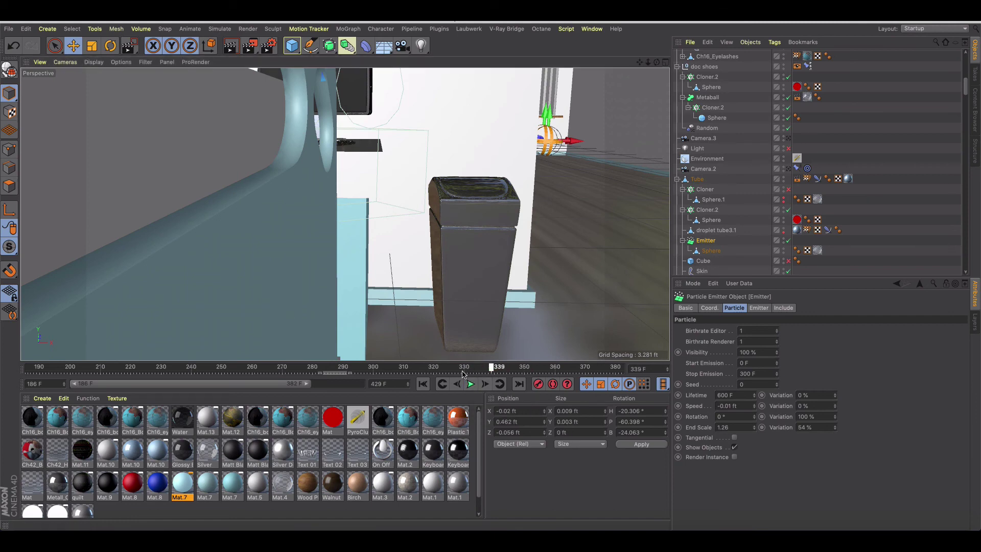
left_click_drag(310, 369, 28, 368)
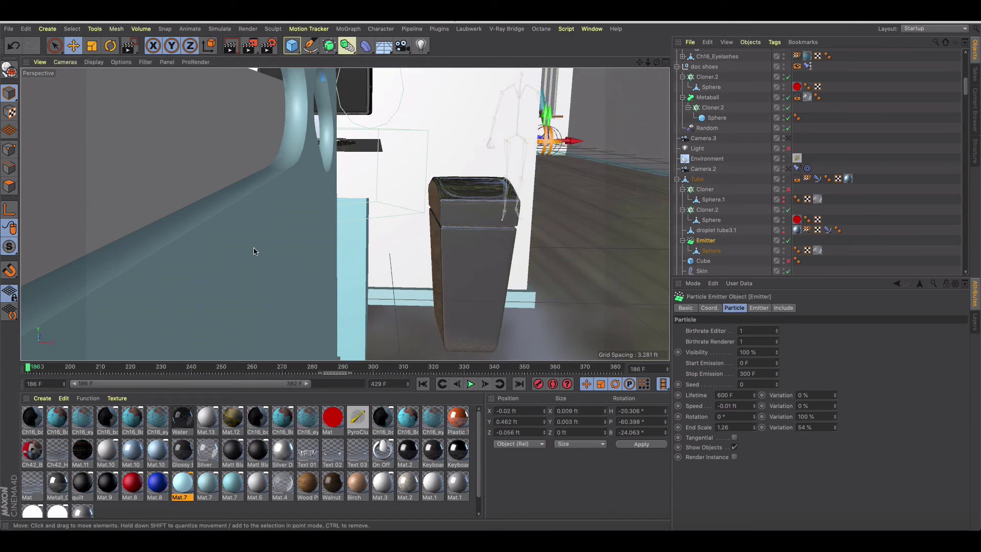
- Enable the Stage object and scrub the tube shot to frame 263 through its camera
scroll(746, 100, "up", 4)
left_click(790, 65)
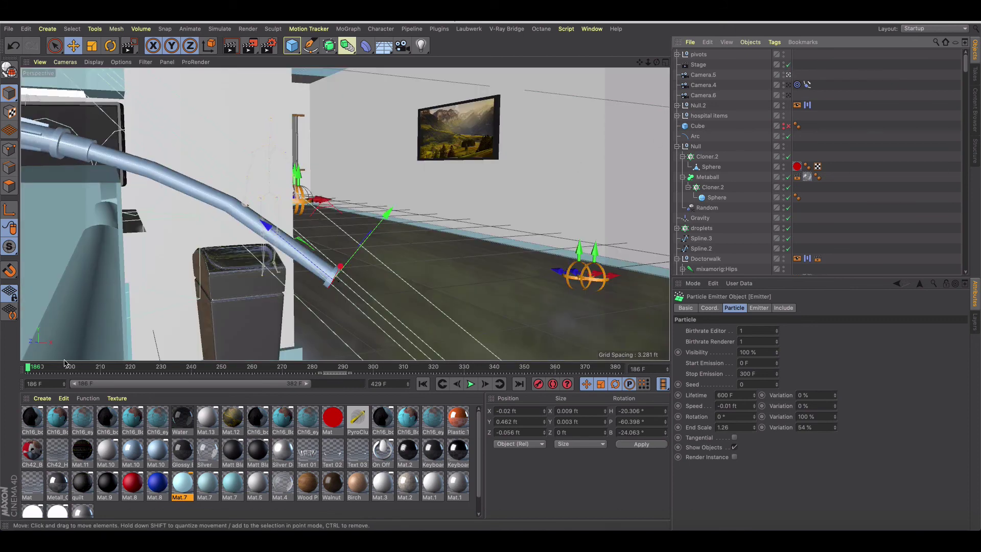
left_click_drag(34, 368, 258, 362)
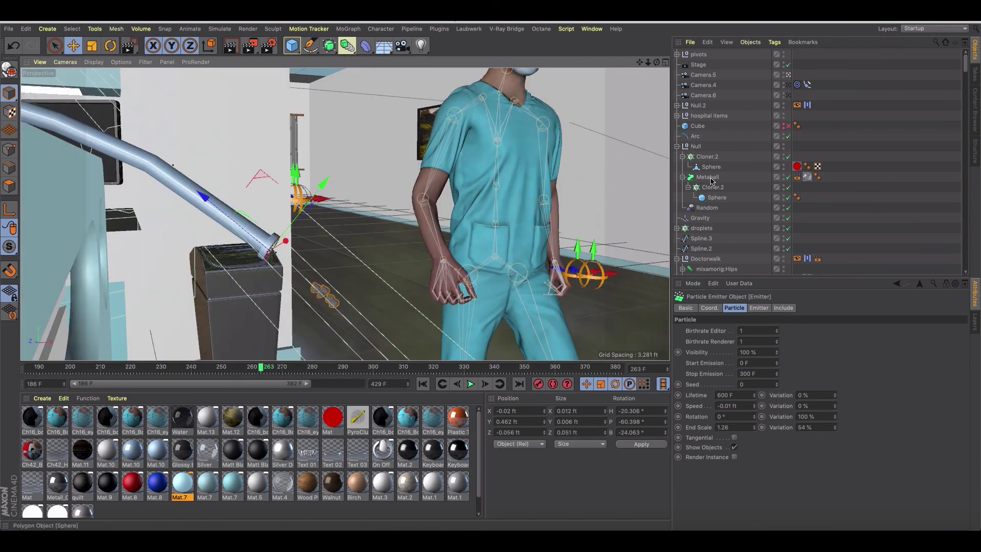
- Add a Compositing tag to the Sphere inside the tube's Emitter and turn off Seen by AO
scroll(713, 236, "down", 6)
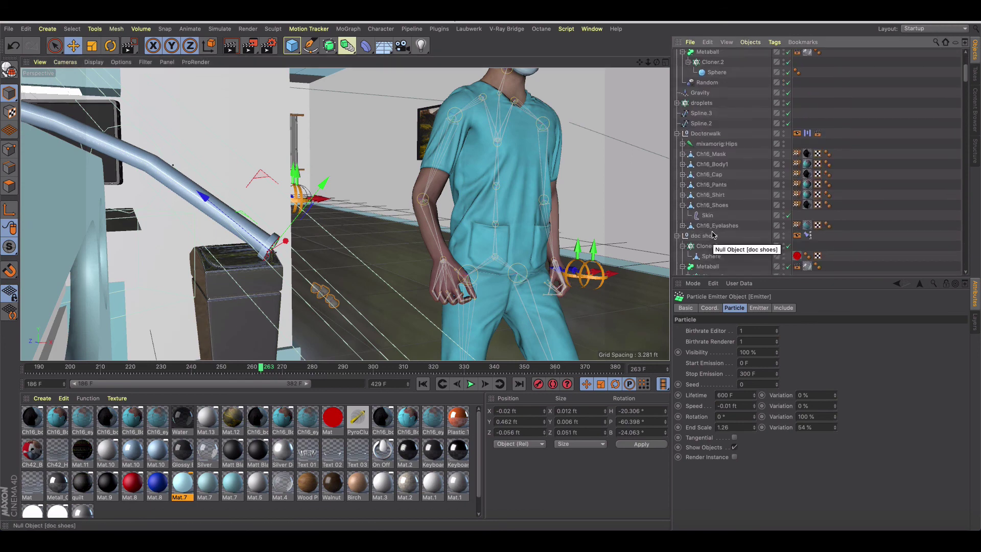
left_click(254, 228)
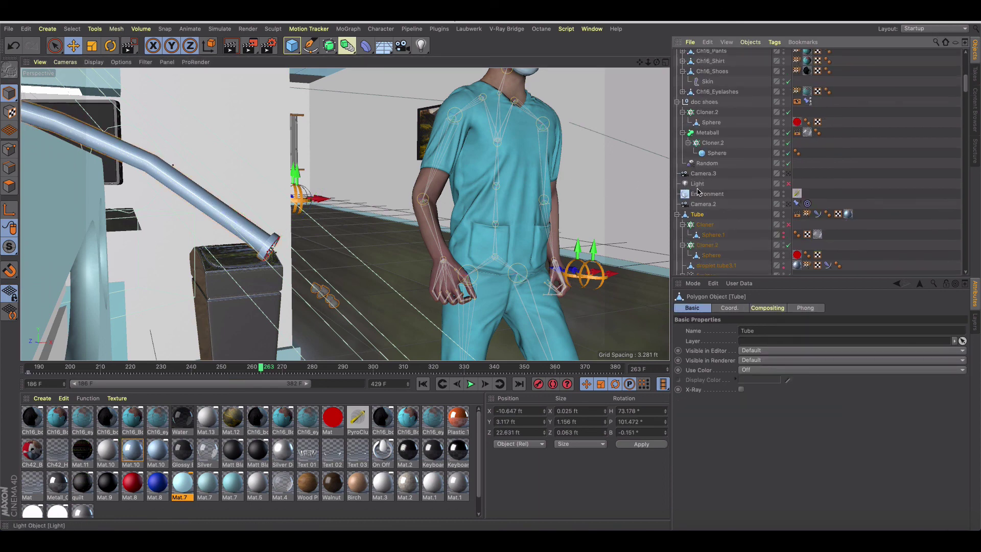
scroll(703, 202, "down", 4)
left_click(707, 196)
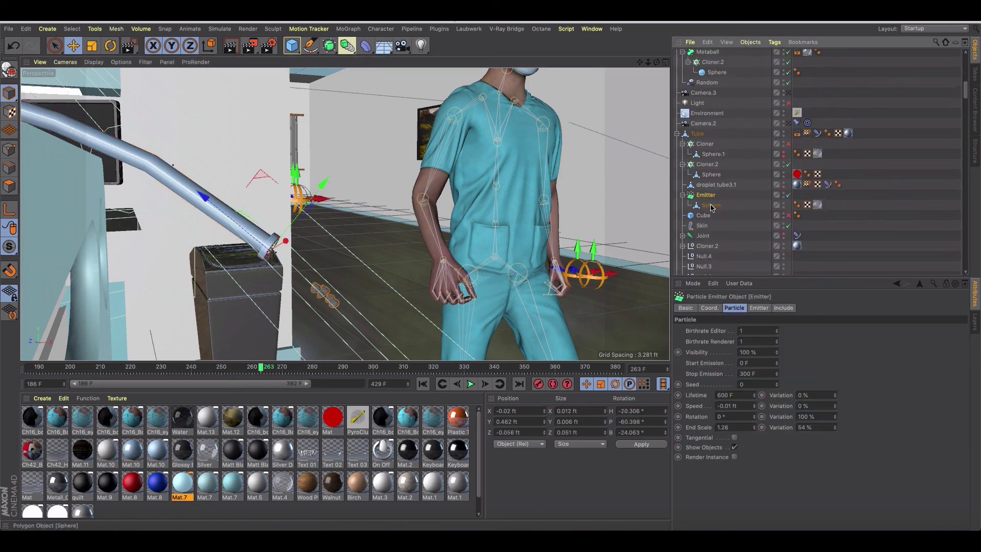
left_click(712, 205)
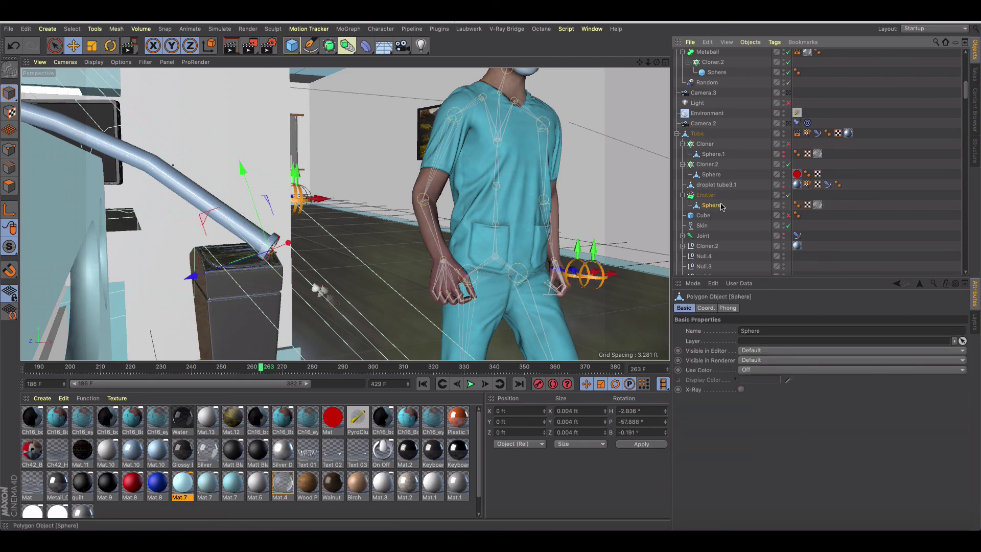
right_click(711, 208)
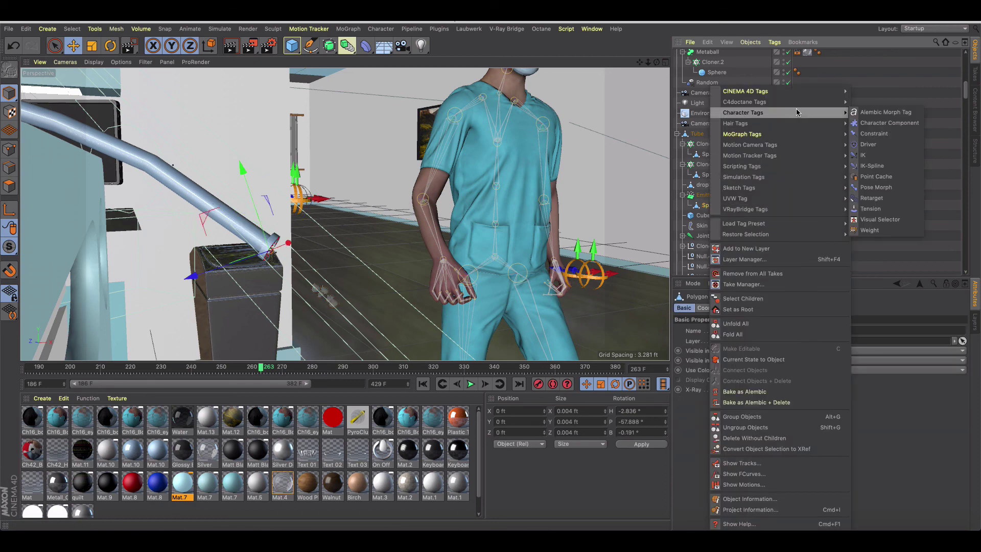
mouse_move(809, 96)
left_click(877, 166)
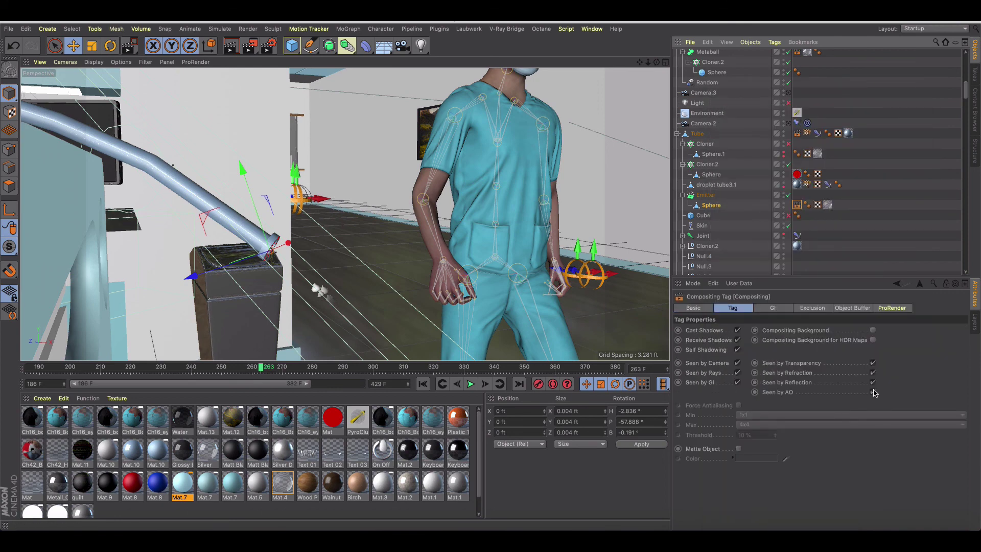
left_click(874, 392)
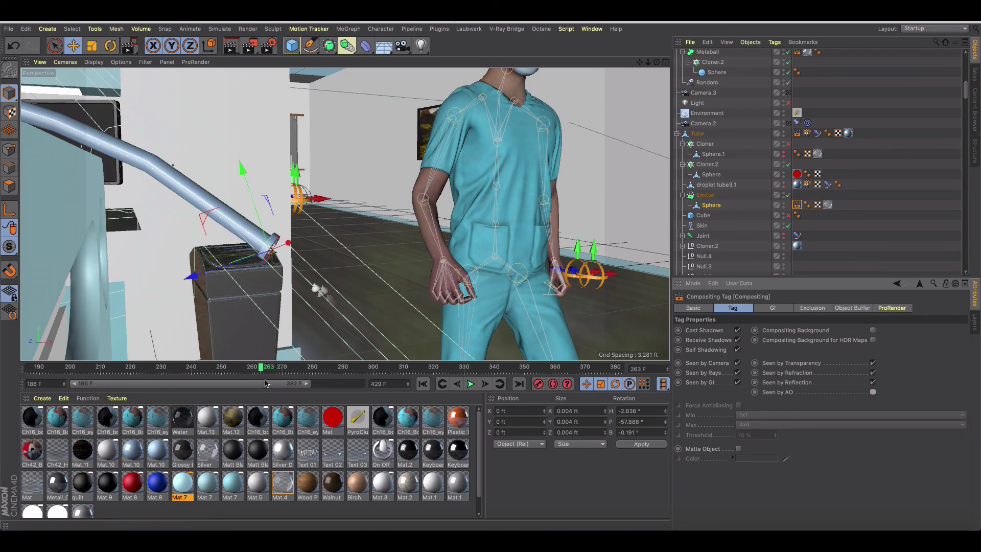
- Rewind and replay the tube shot through the Stage cameras, and extend the preview range to frame 428
left_click_drag(261, 373, 112, 373)
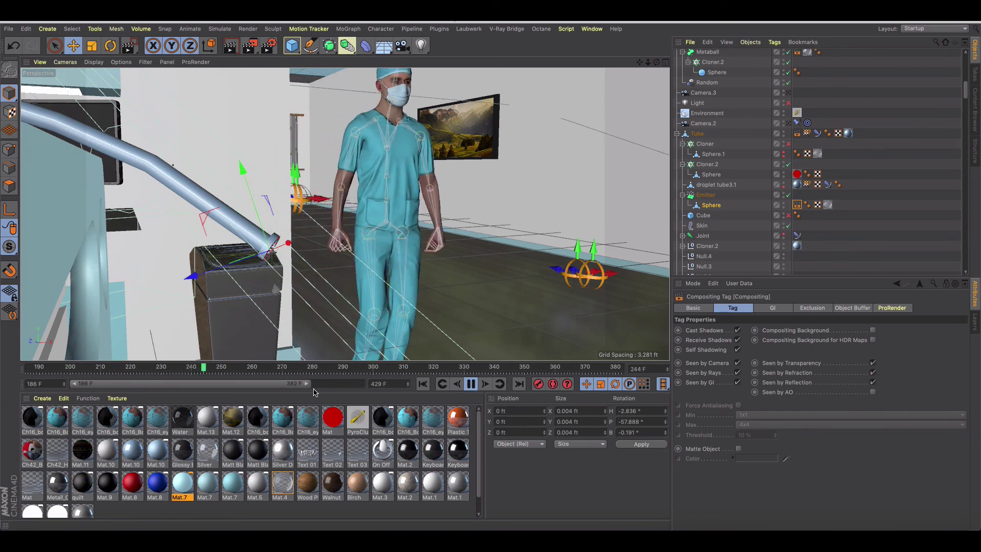
left_click_drag(308, 384, 361, 383)
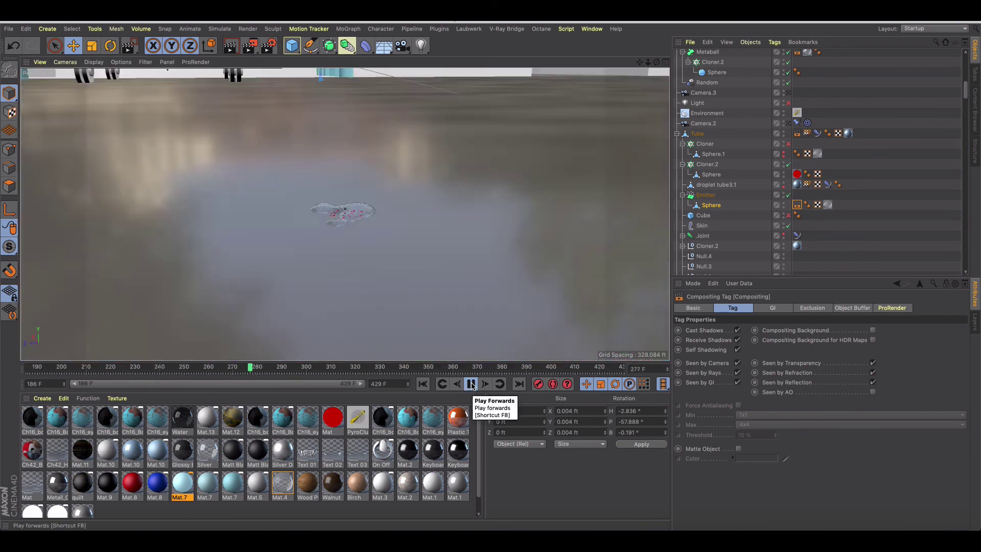